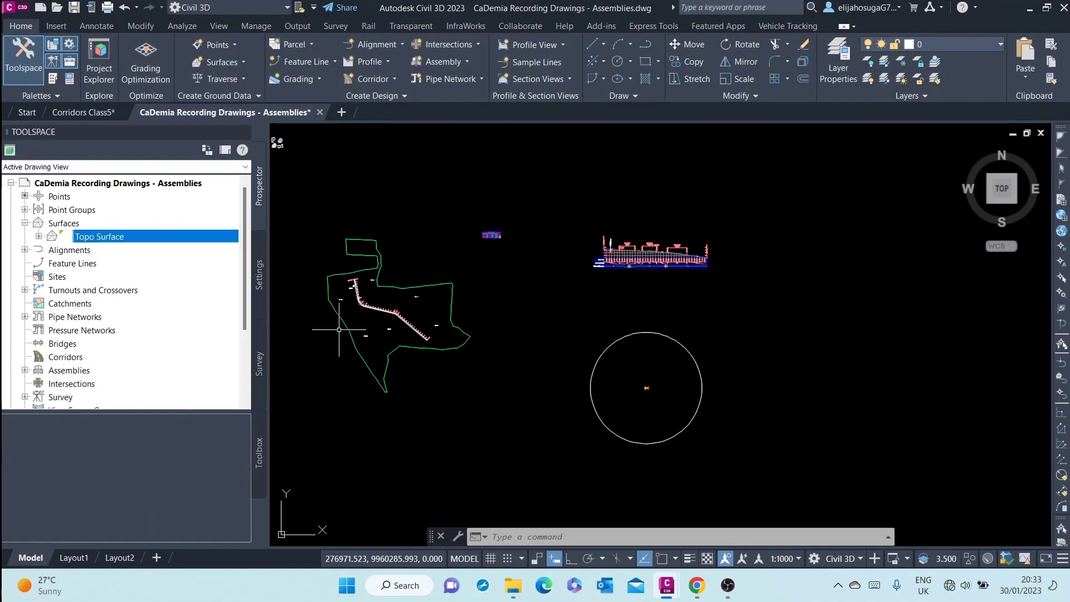
- Examine the road alignment, the profile view and the assembly inside the circle in the drawing
scroll(413, 276, "up", 12)
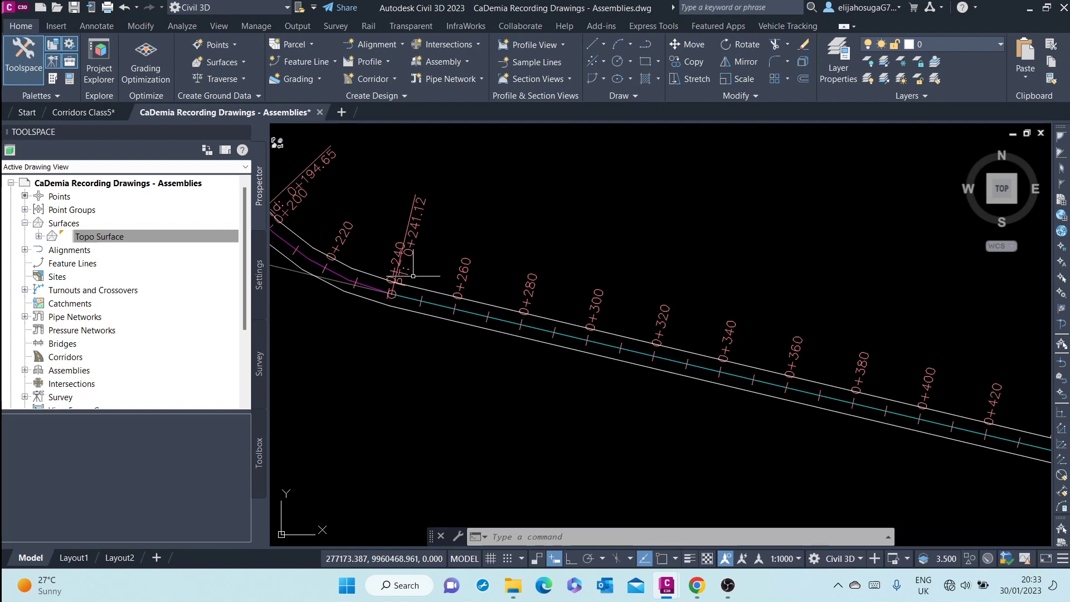
scroll(413, 276, "down", 12)
middle_click_drag(940, 179, 778, 264)
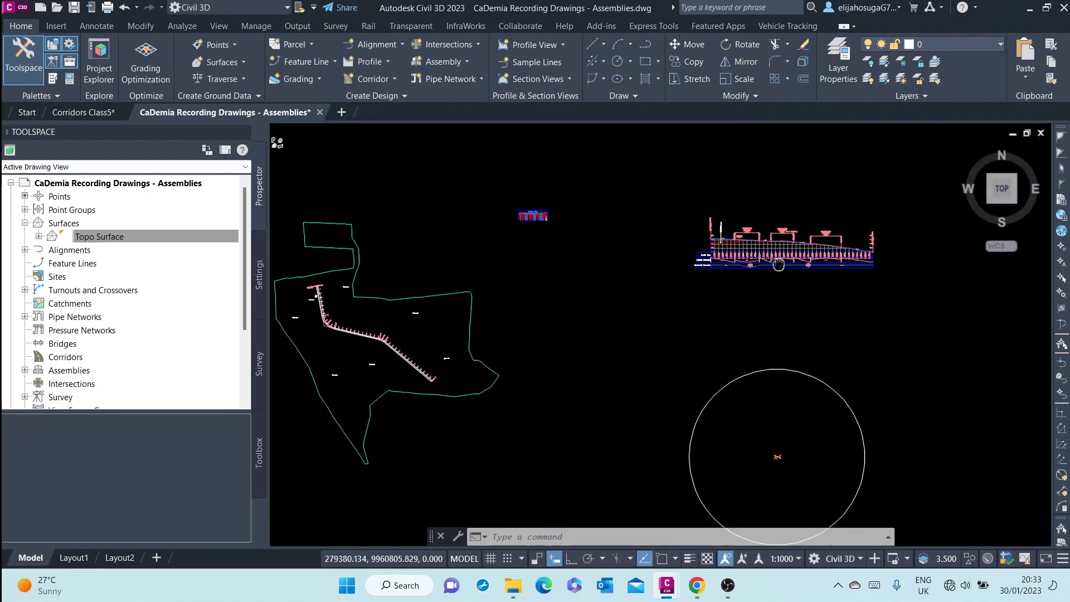
scroll(778, 264, "up", 10)
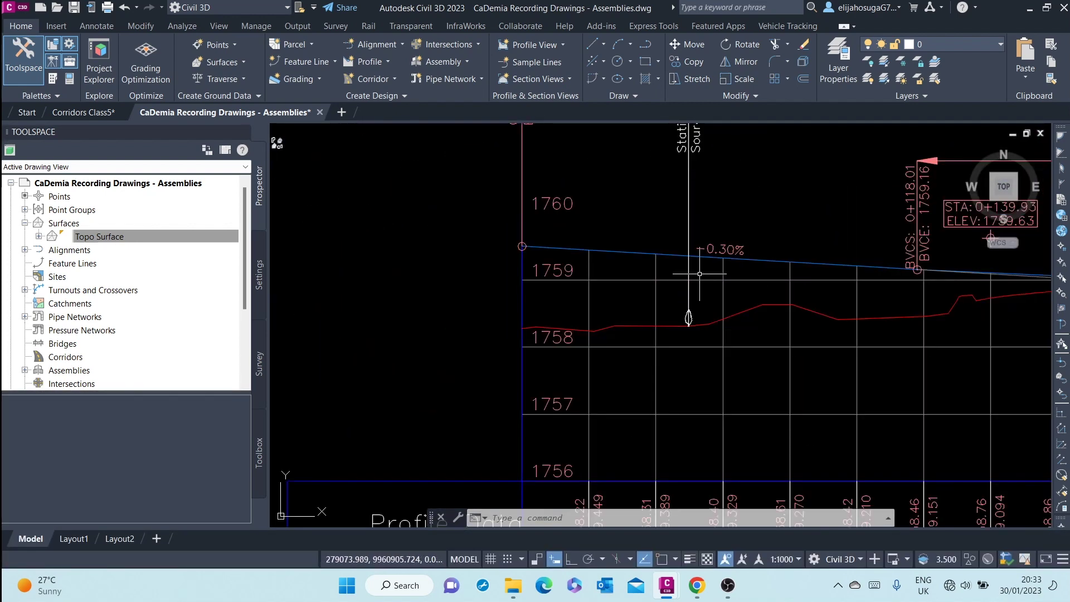
scroll(699, 273, "down", 12)
scroll(730, 401, "up", 4)
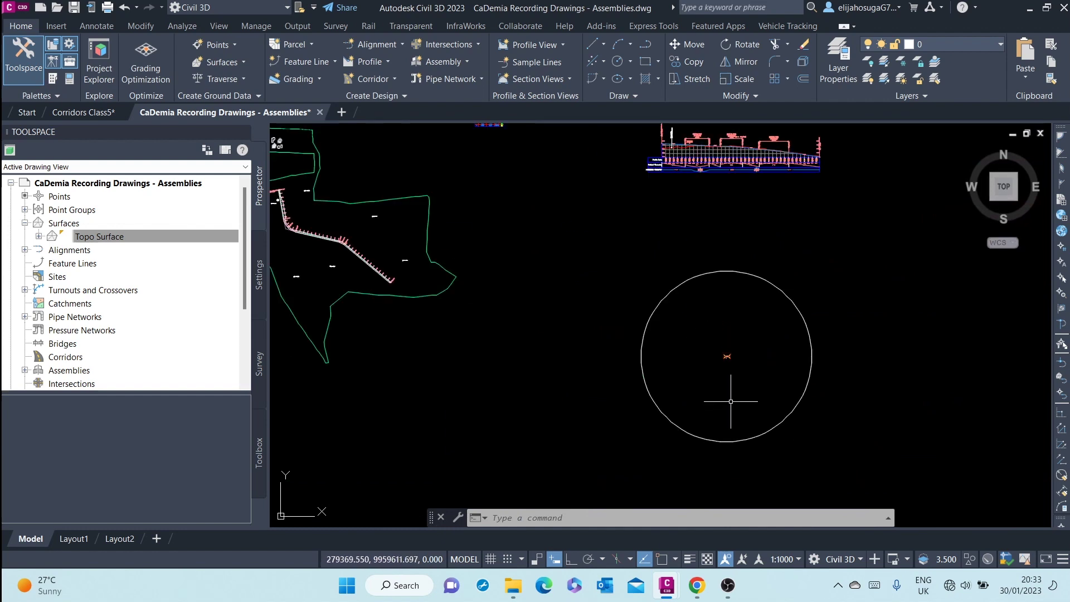
middle_click_drag(733, 383, 690, 370)
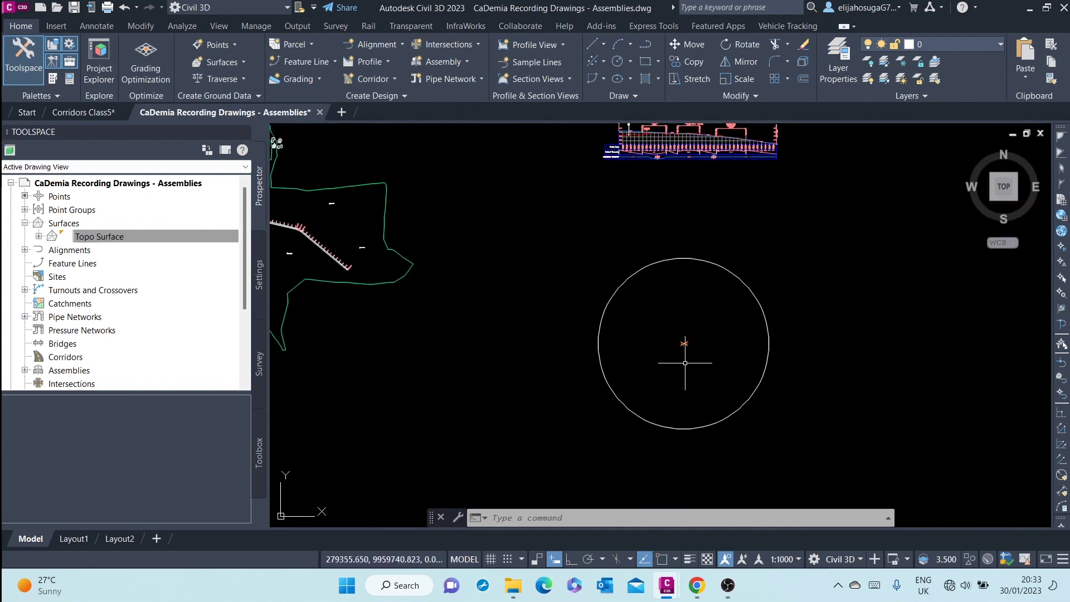
scroll(491, 251, "down", 8)
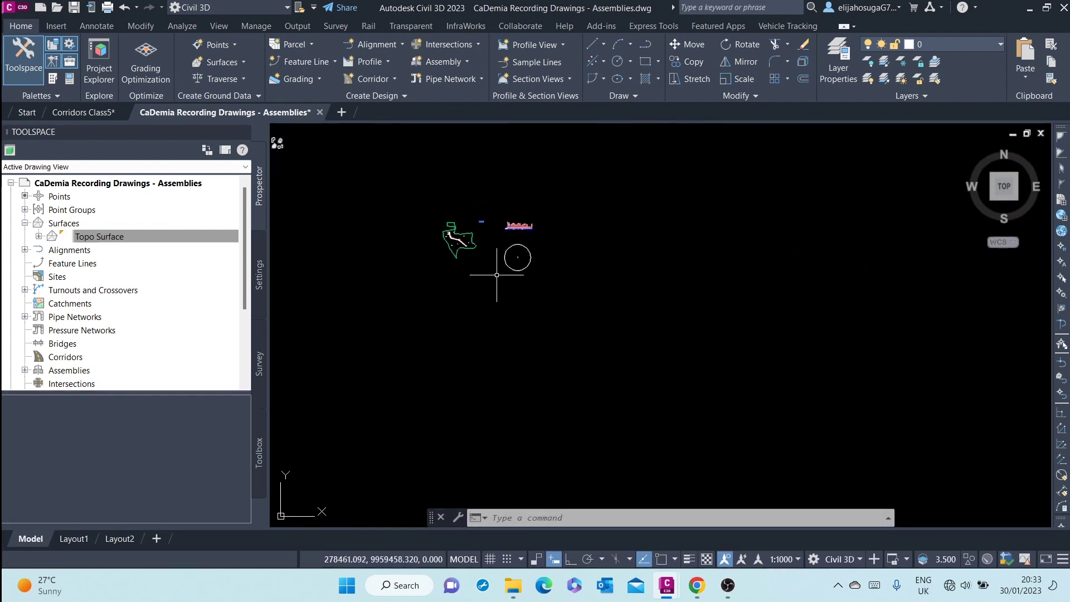
scroll(496, 275, "up", 15)
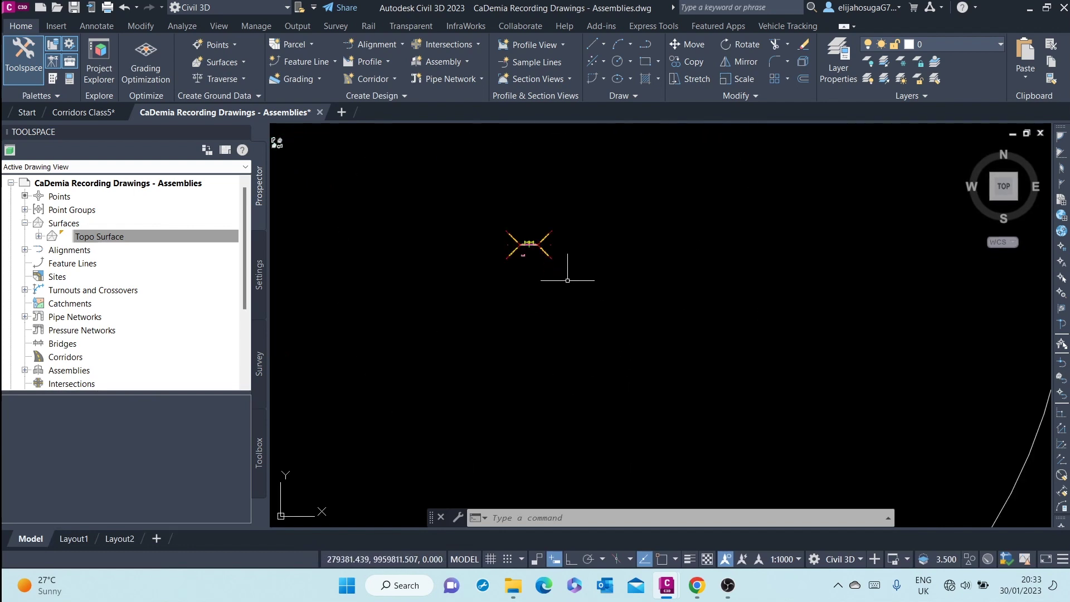
scroll(557, 215, "down", 10)
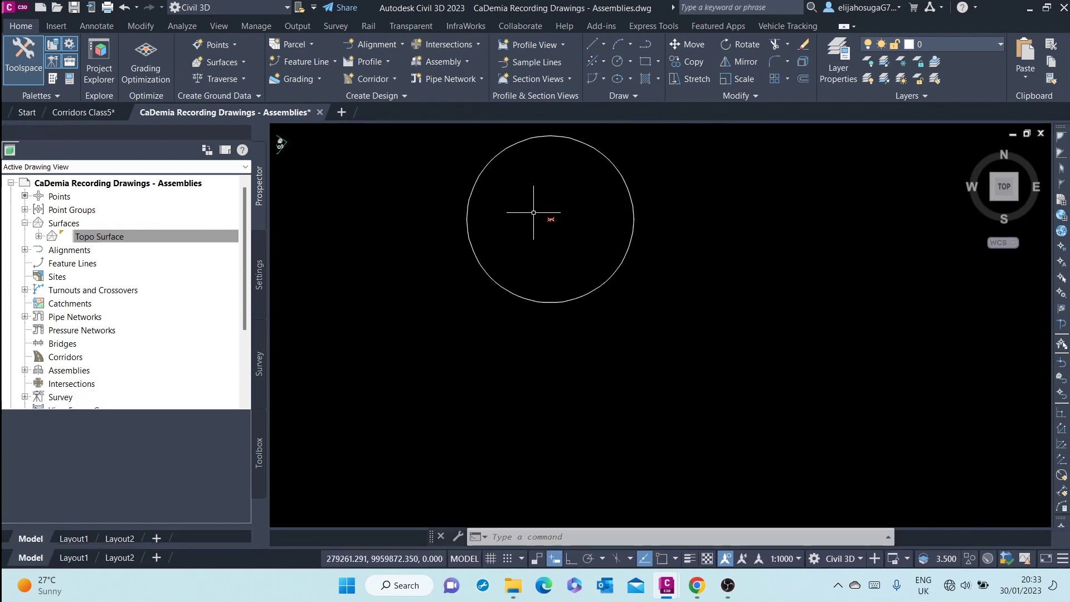
scroll(576, 238, "down", 6)
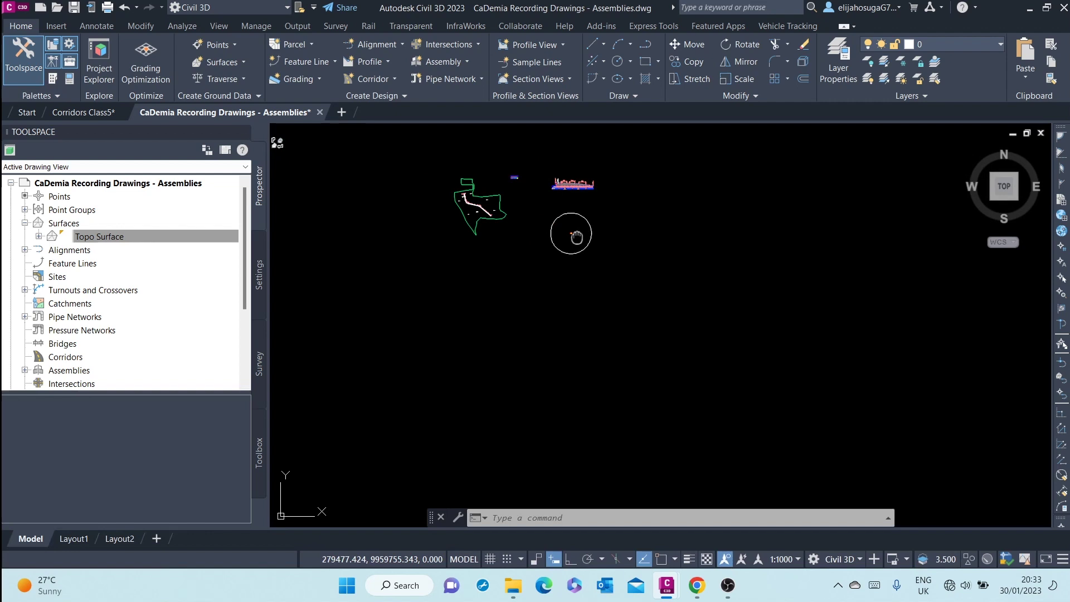
middle_click_drag(576, 238, 576, 322)
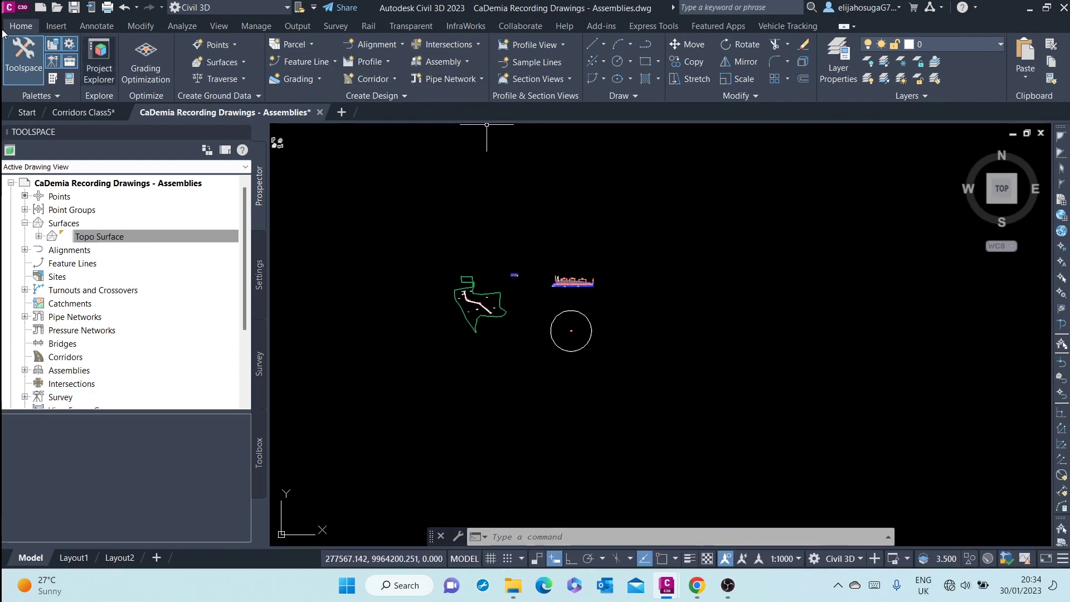
- Start a new corridor named "RD-1 Corridor" with the Basic corridor style
left_click(377, 78)
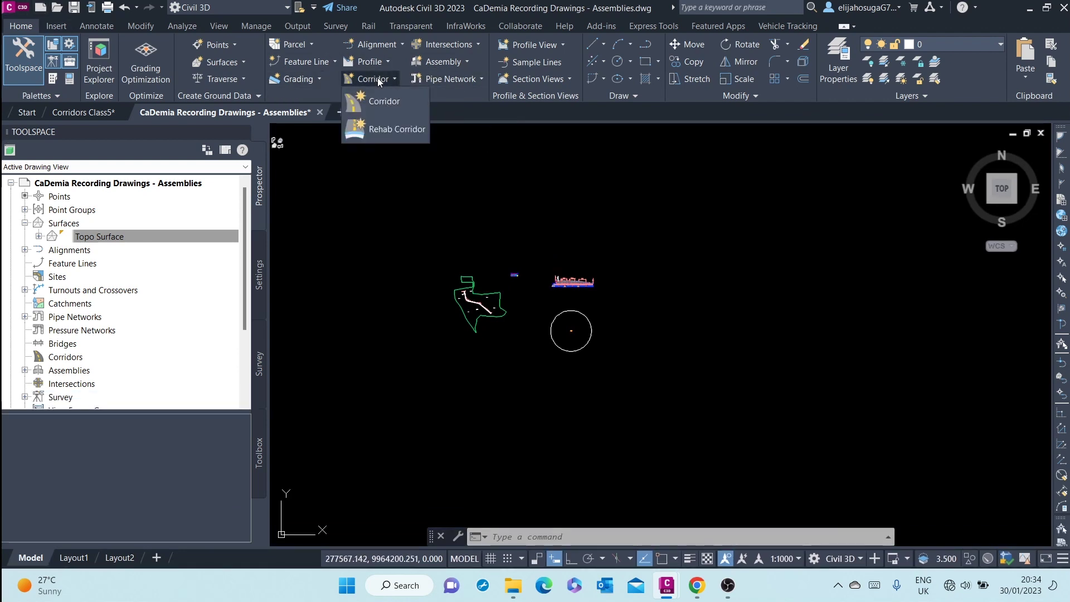
left_click(381, 100)
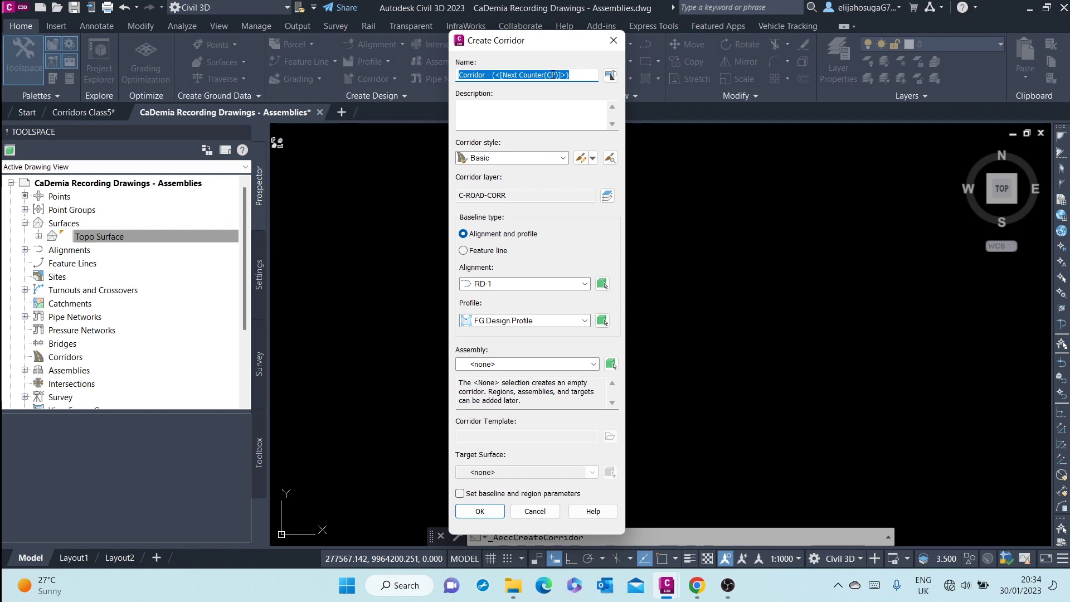
type("RD-1 Corr")
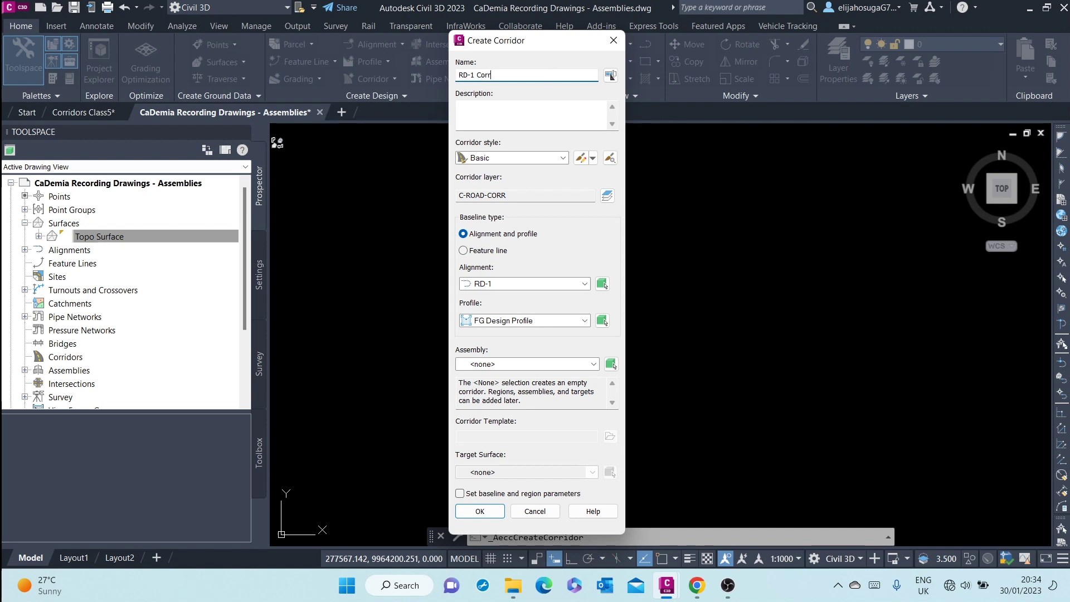
type("idor")
left_click(535, 158)
left_click(529, 167)
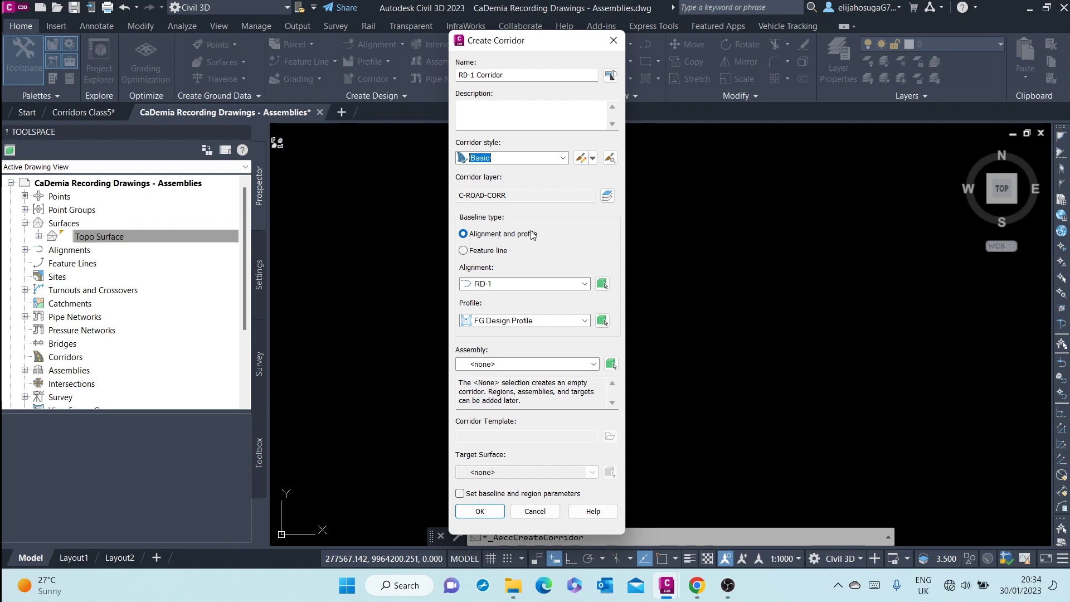
- Use alignment RD-1 and the FG Design Profile as the corridor's baseline
left_click_drag(545, 44, 657, 49)
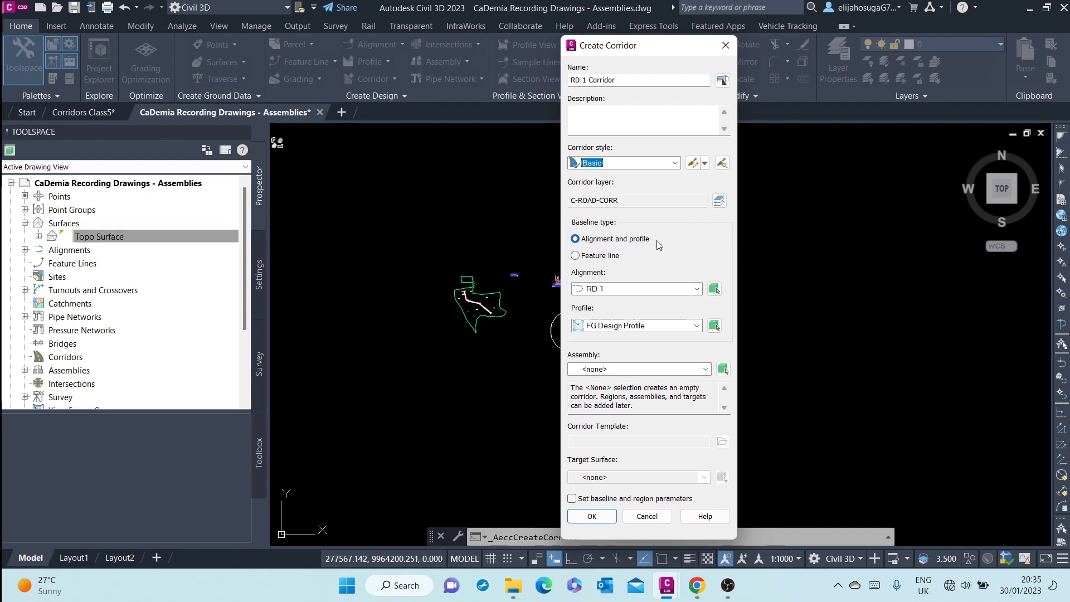
left_click(635, 290)
left_click(635, 290)
left_click(645, 327)
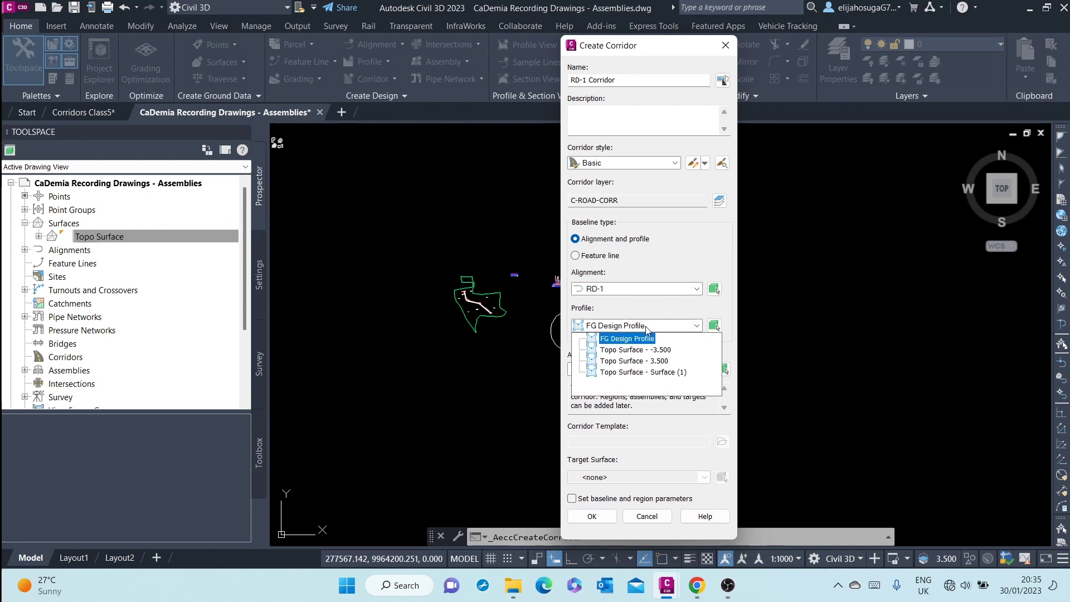
left_click(647, 337)
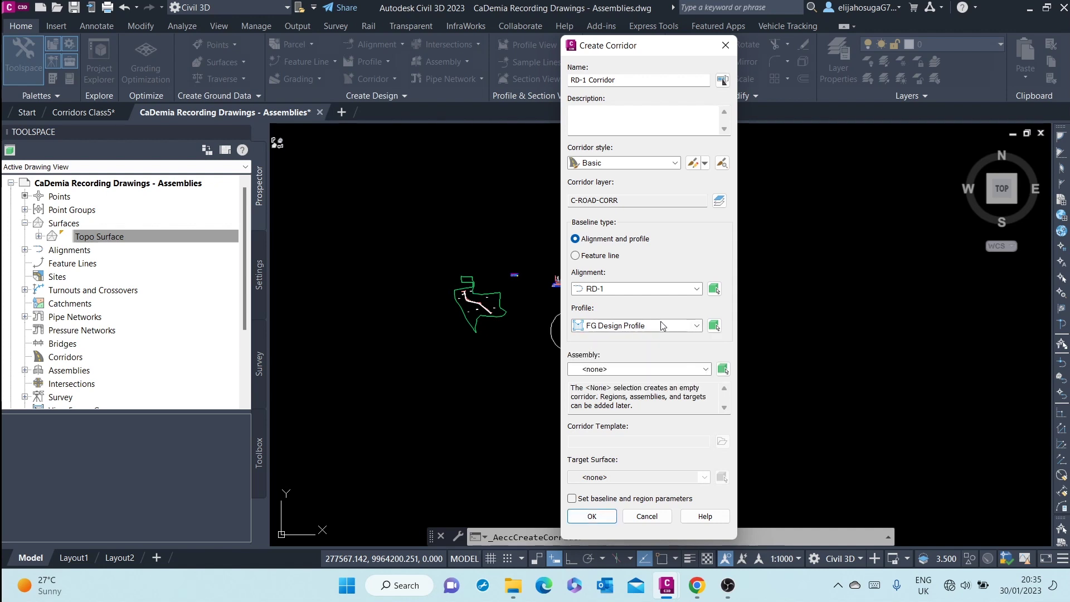
- Assign the RD-1 assembly and the Topo Surface target to the corridor, and accept the settings with baseline and region parameters enabled
left_click(641, 370)
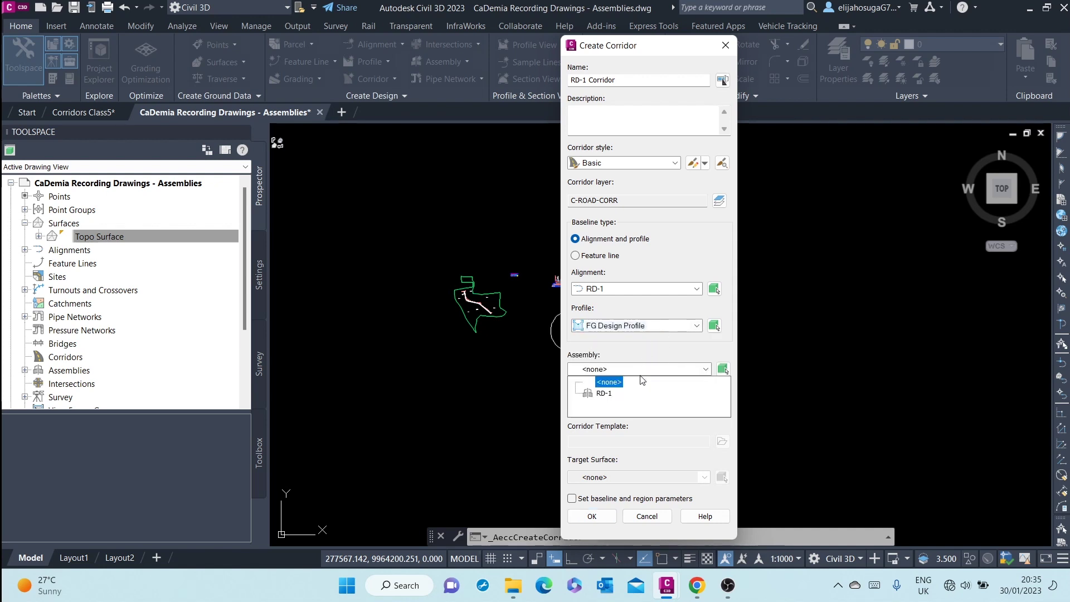
left_click(604, 393)
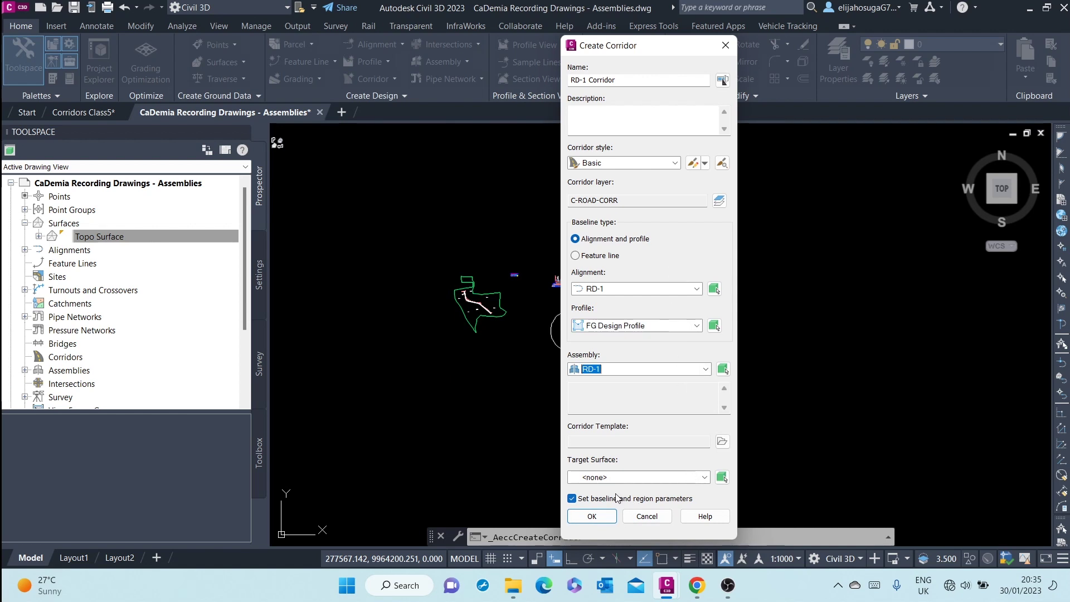
left_click(618, 473)
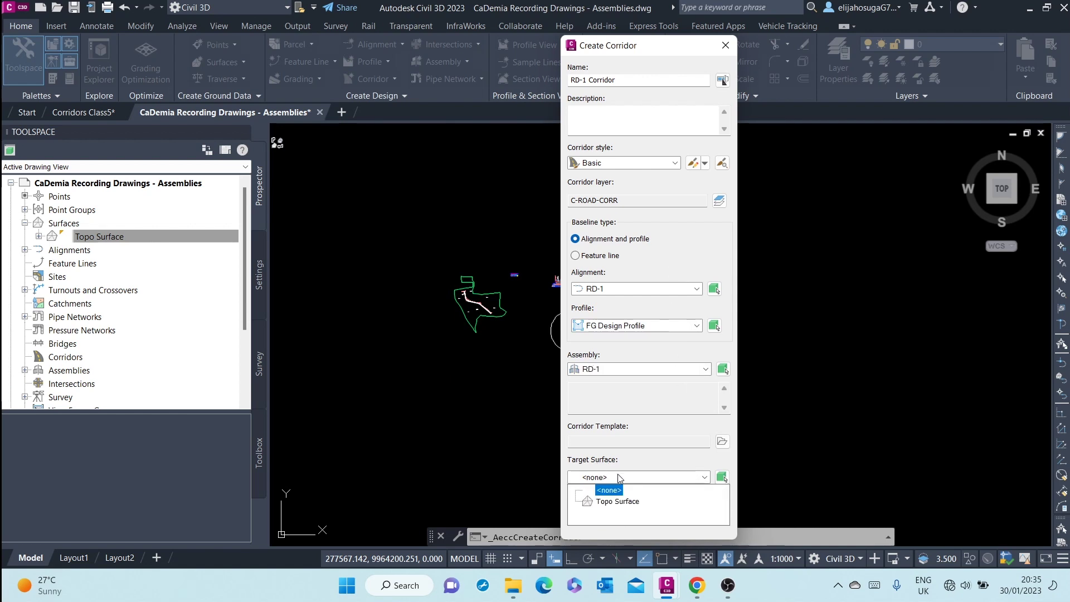
left_click(621, 501)
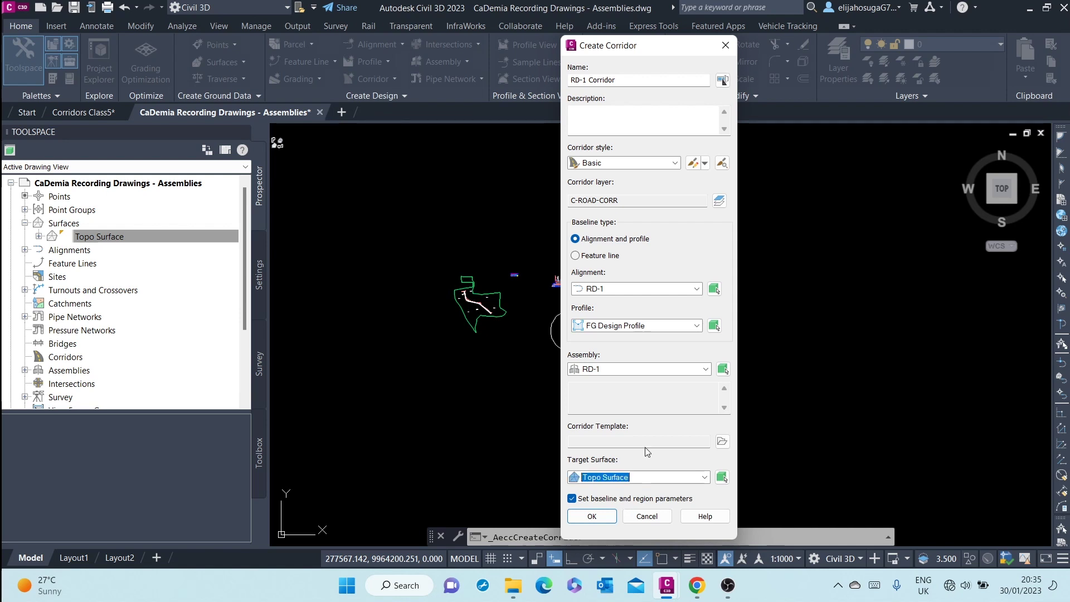
left_click_drag(676, 44, 664, 12)
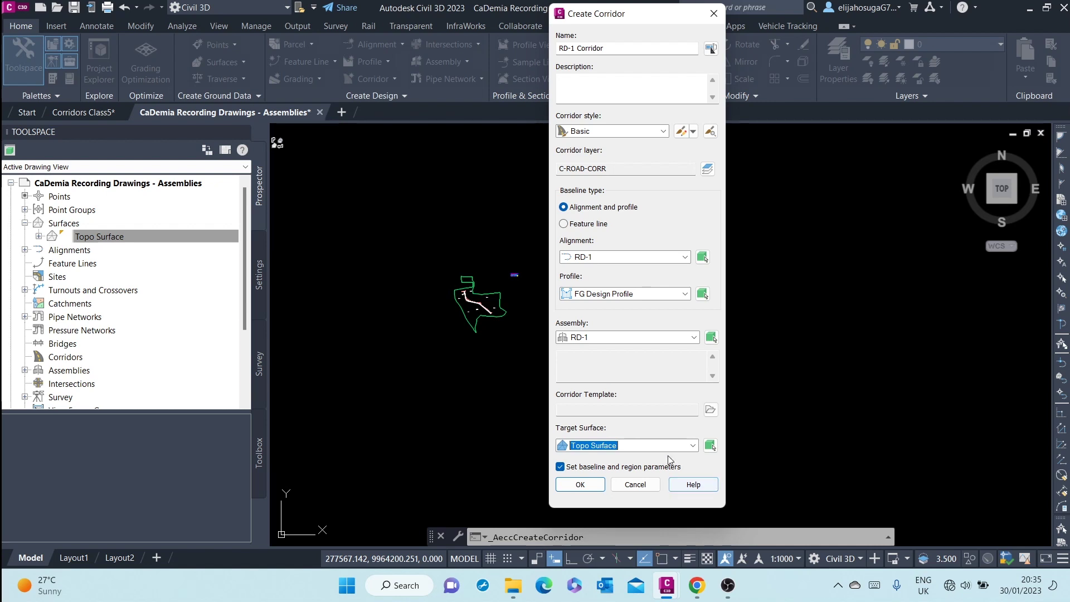
left_click(683, 445)
left_click(683, 445)
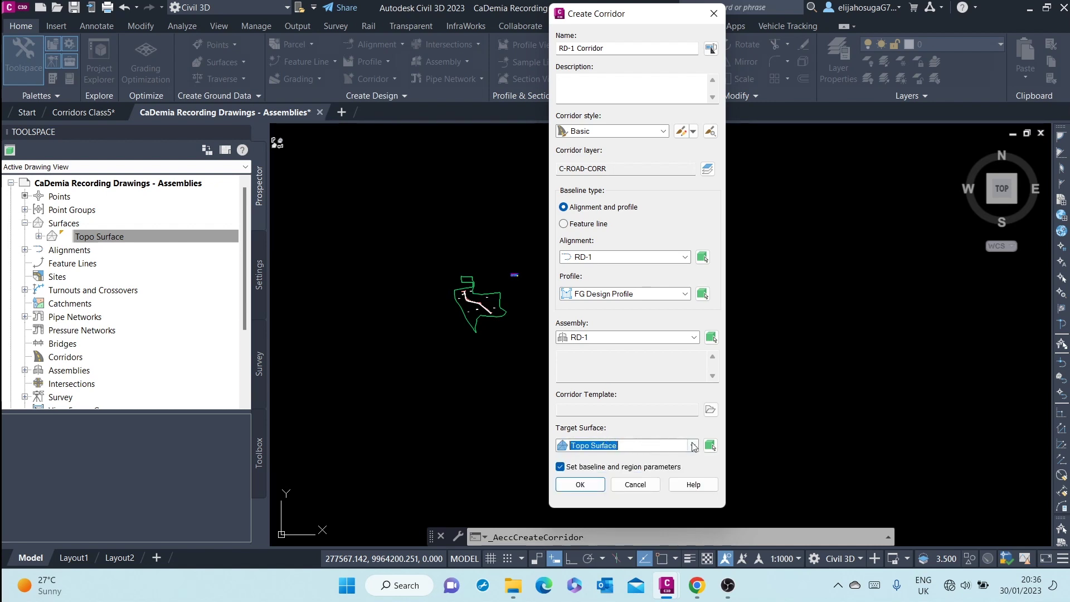
left_click(588, 486)
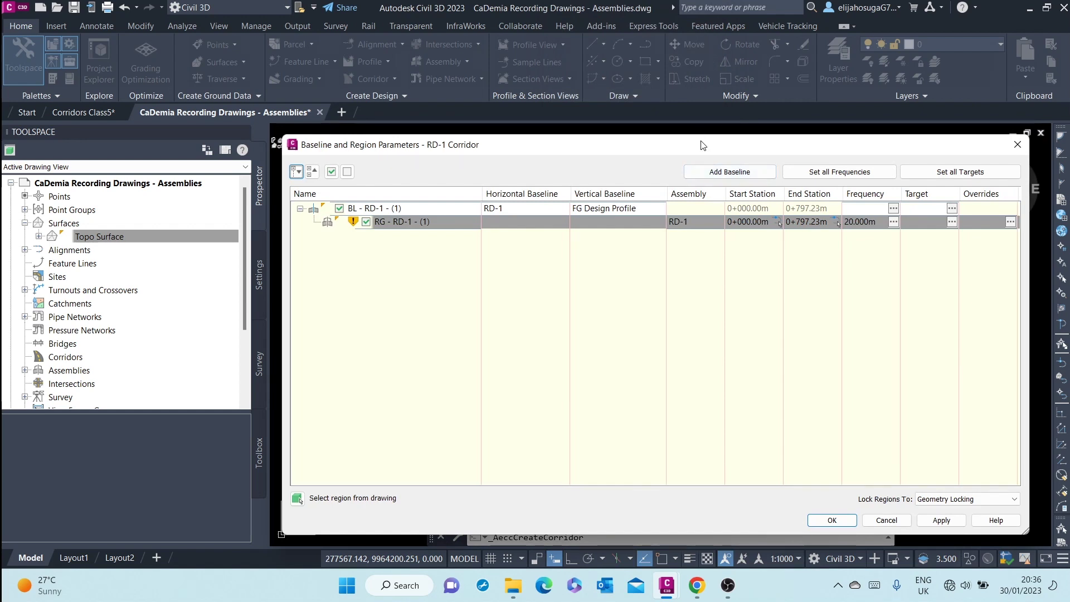
- Check the corridor's horizontal baseline and the assembly choice for its RD-1 region, leaving the region settings without saving
left_click_drag(703, 148, 627, 99)
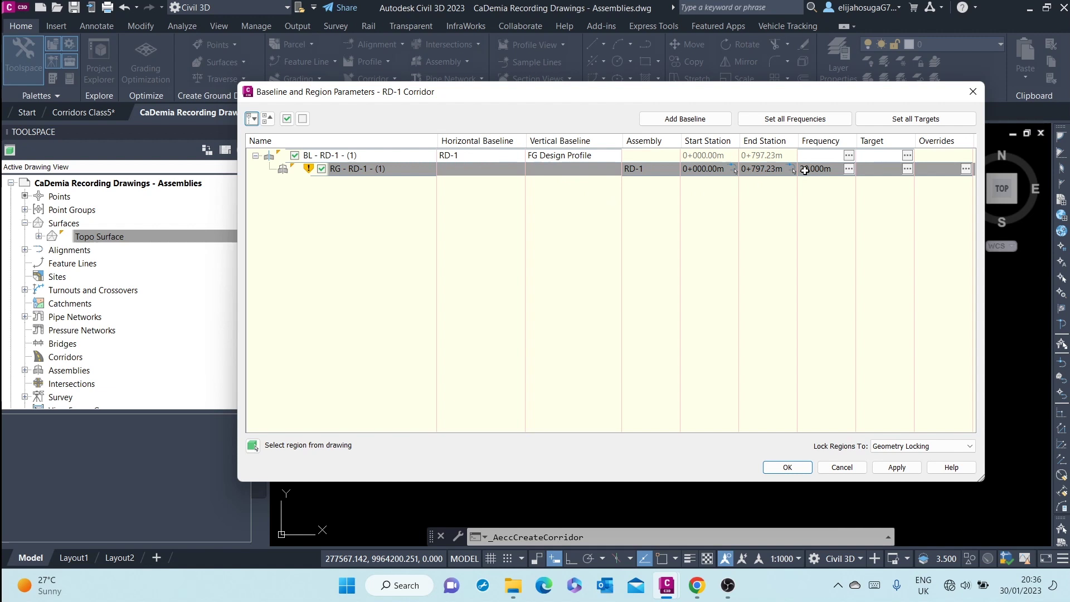
left_click(476, 153)
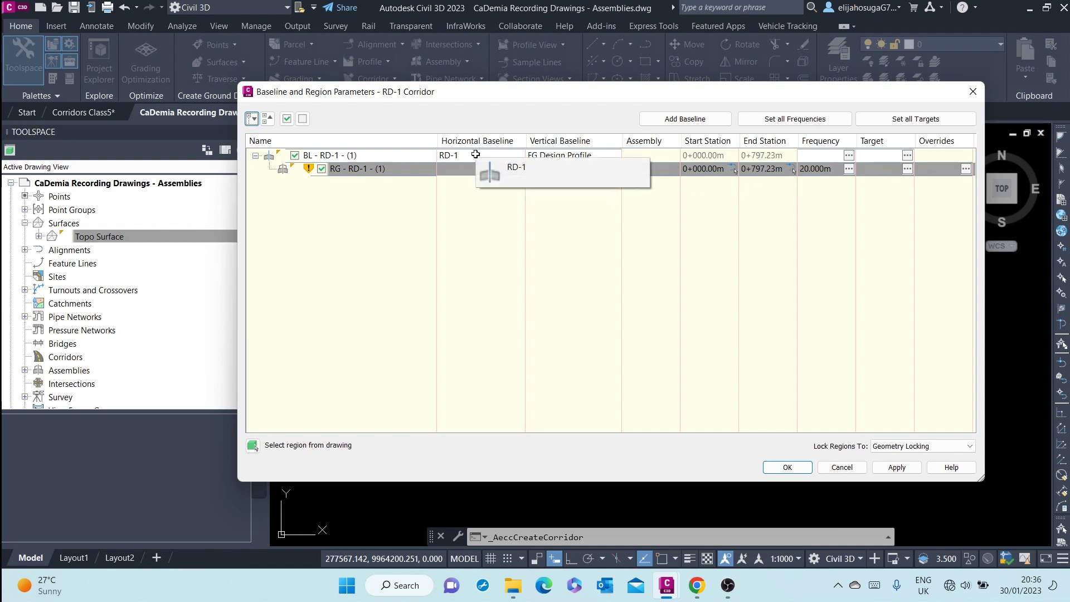
left_click(477, 154)
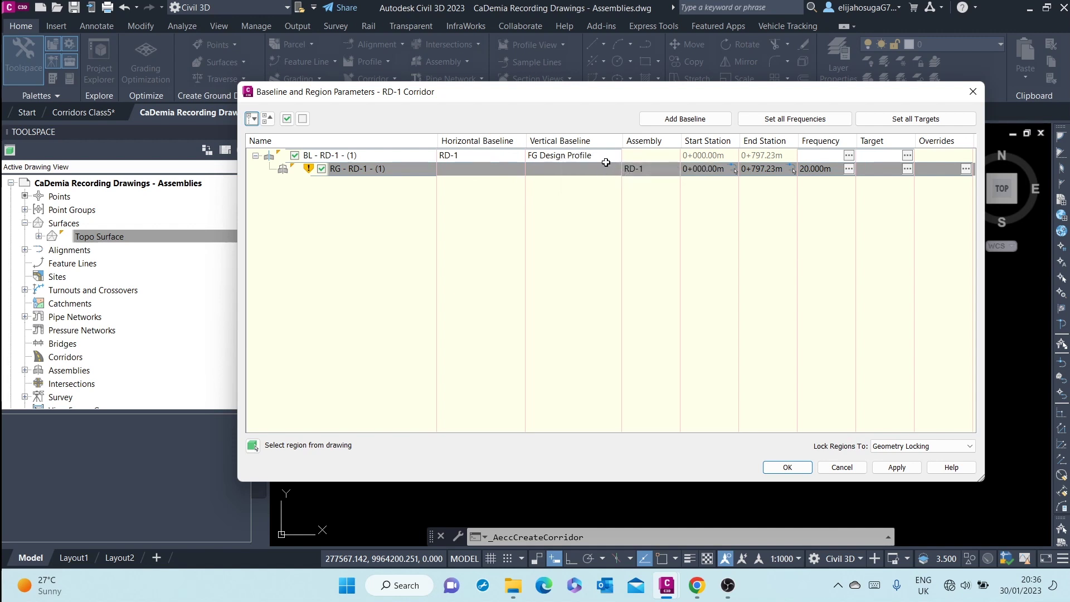
left_click(653, 171)
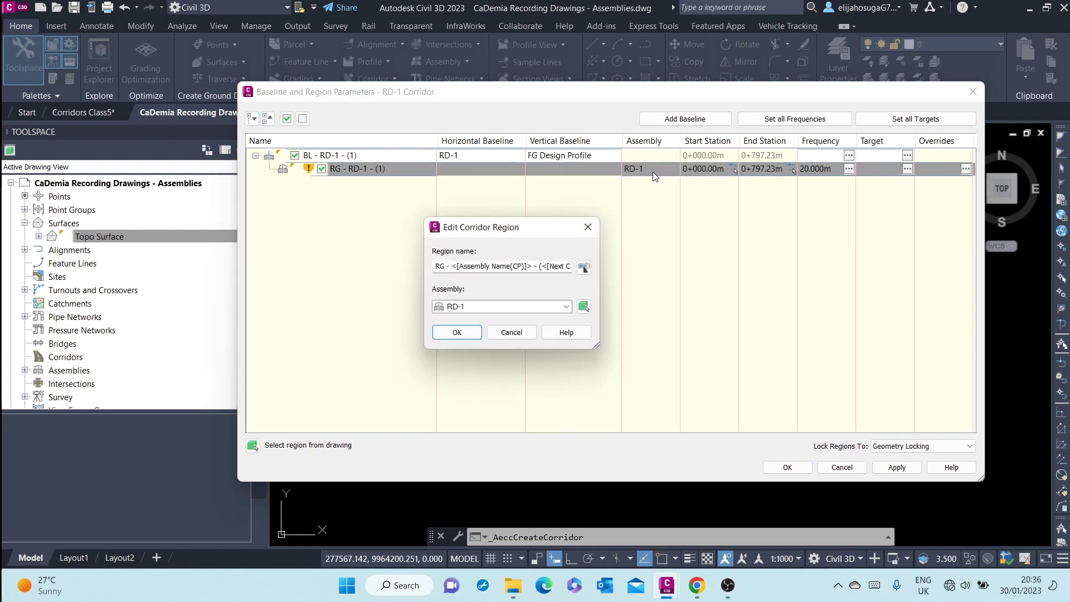
left_click(527, 308)
left_click(508, 312)
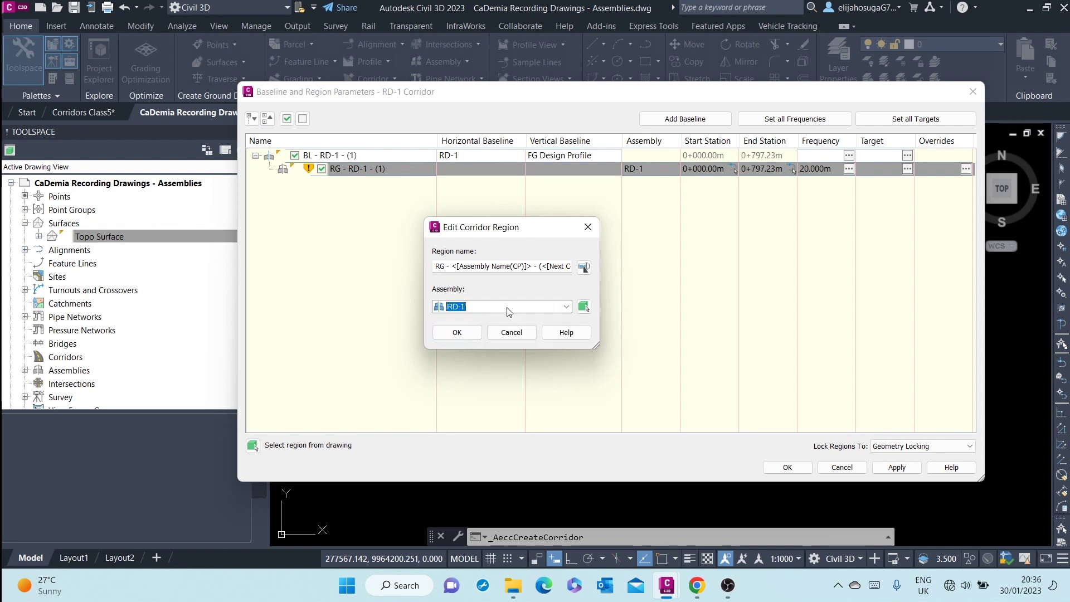
left_click(587, 227)
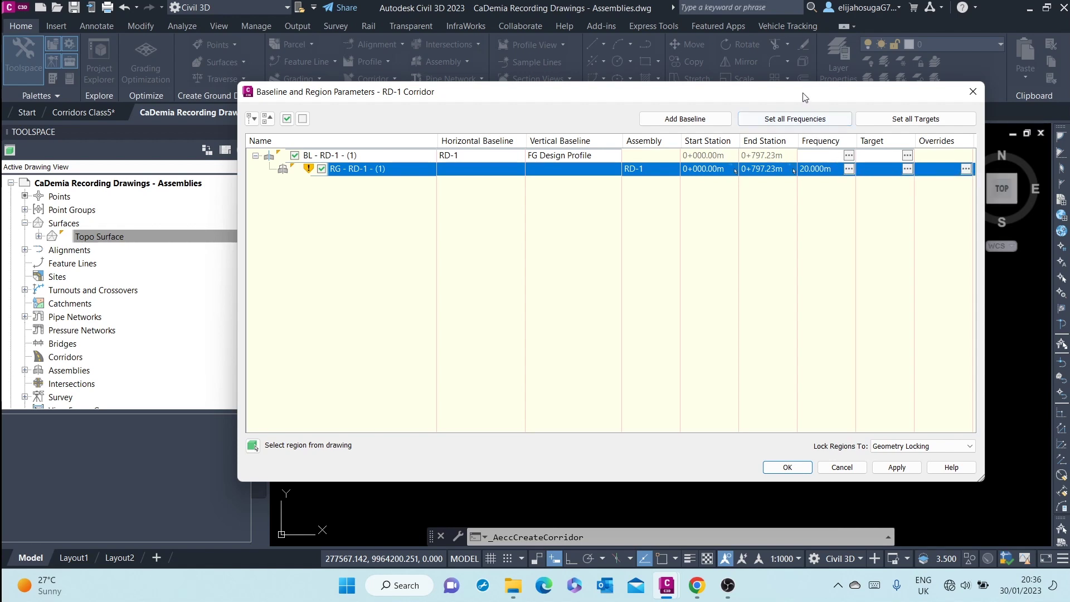
mouse_move(803, 97)
left_mouse_down()
mouse_move(776, 298)
mouse_move(919, 393)
left_mouse_up()
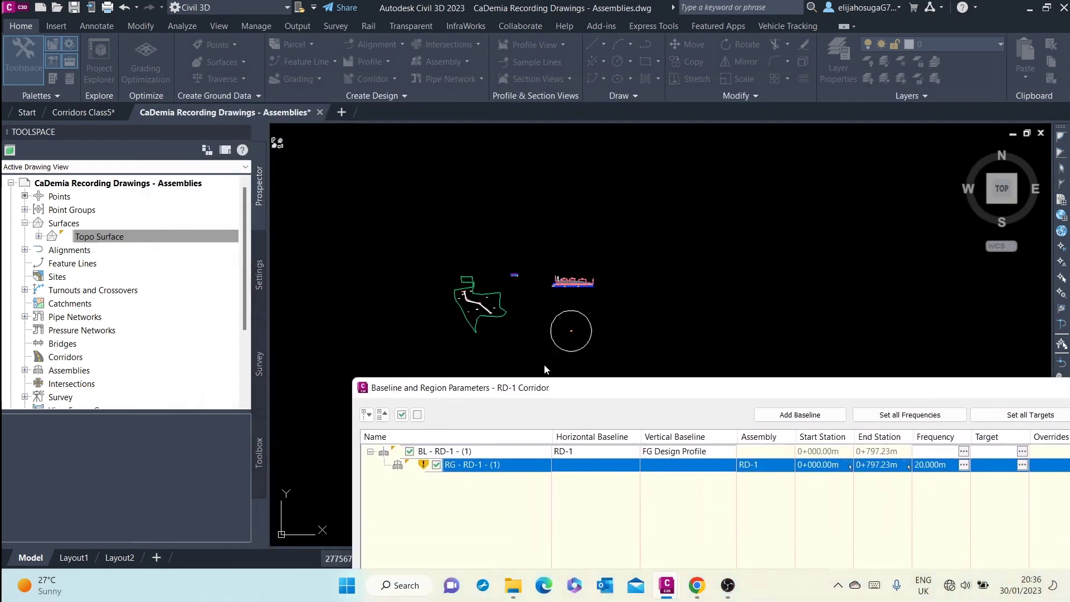
mouse_move(787, 392)
left_mouse_down()
mouse_move(721, 341)
mouse_move(585, 140)
mouse_move(656, 143)
left_mouse_up()
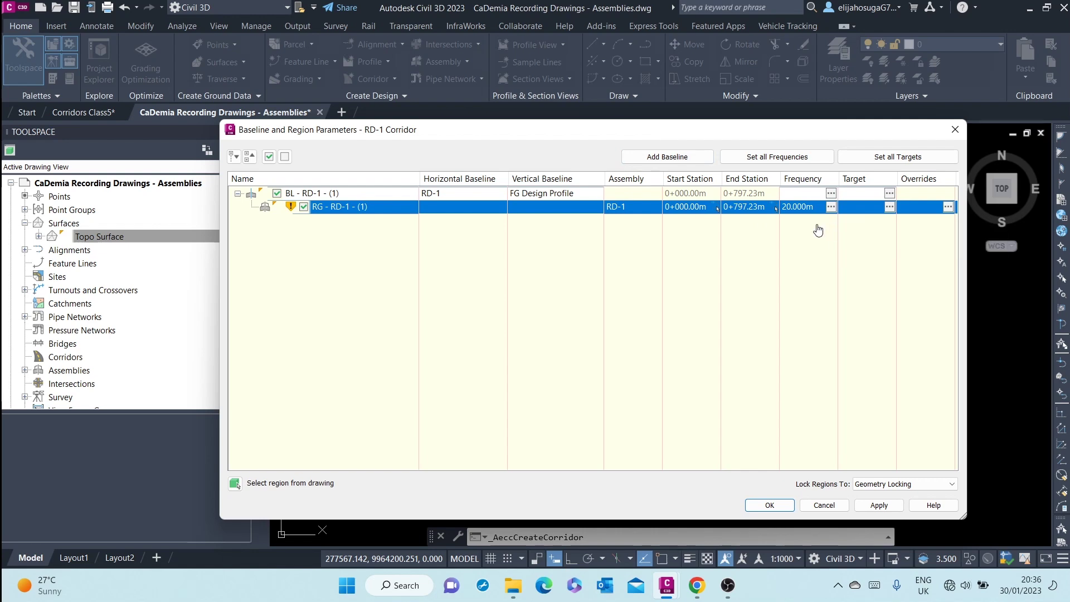
- Review the RD-1 region's assembly frequency settings for horizontal baseline, vertical baseline and offset targets, leaving them without saving
left_click(831, 207)
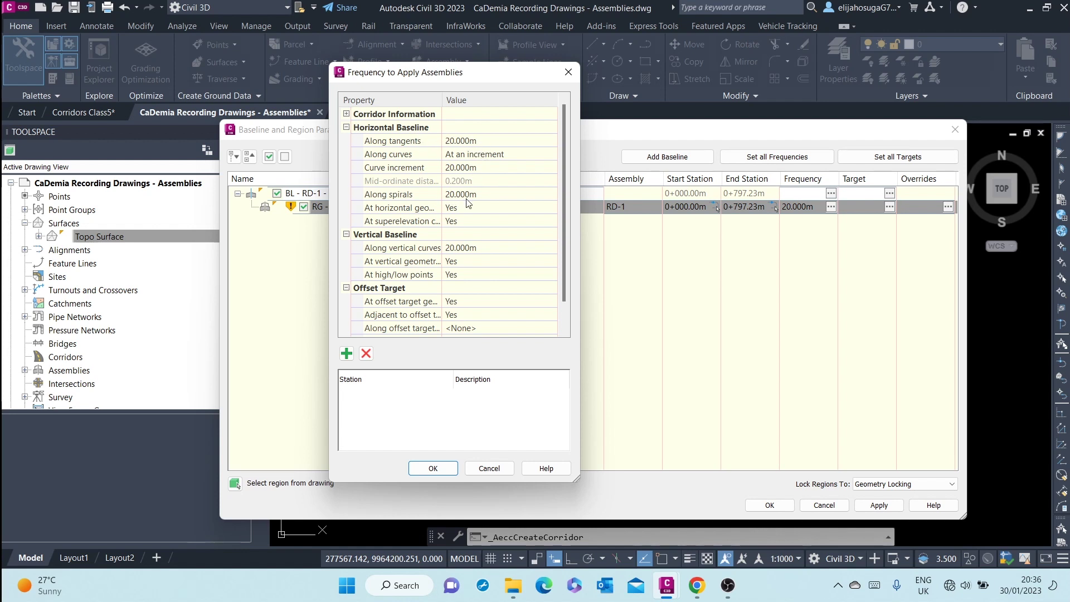
scroll(463, 170, "down", 1)
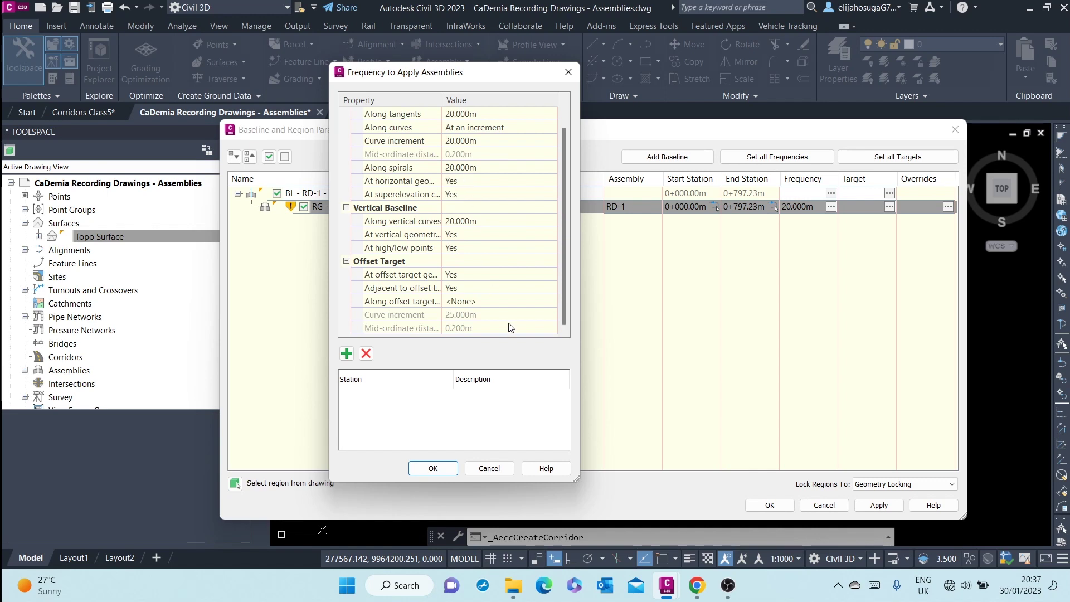
scroll(524, 205, "up", 1)
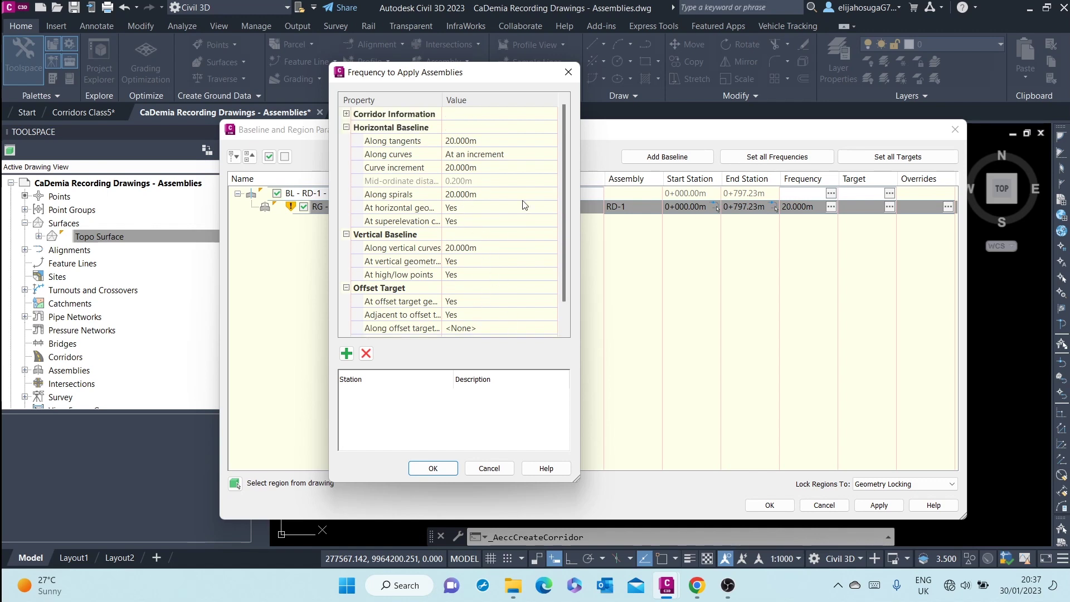
left_click(568, 72)
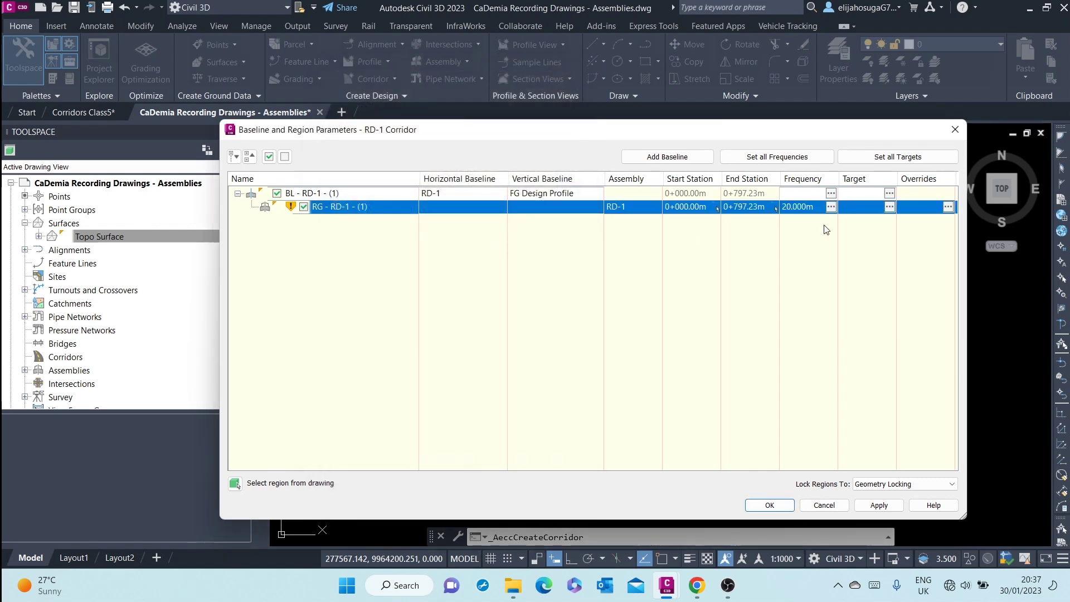
- Review the RD-1 region's target mapping for the lane and shoulder subassemblies, closing it without assigning offset or elevation targets
left_click(889, 207)
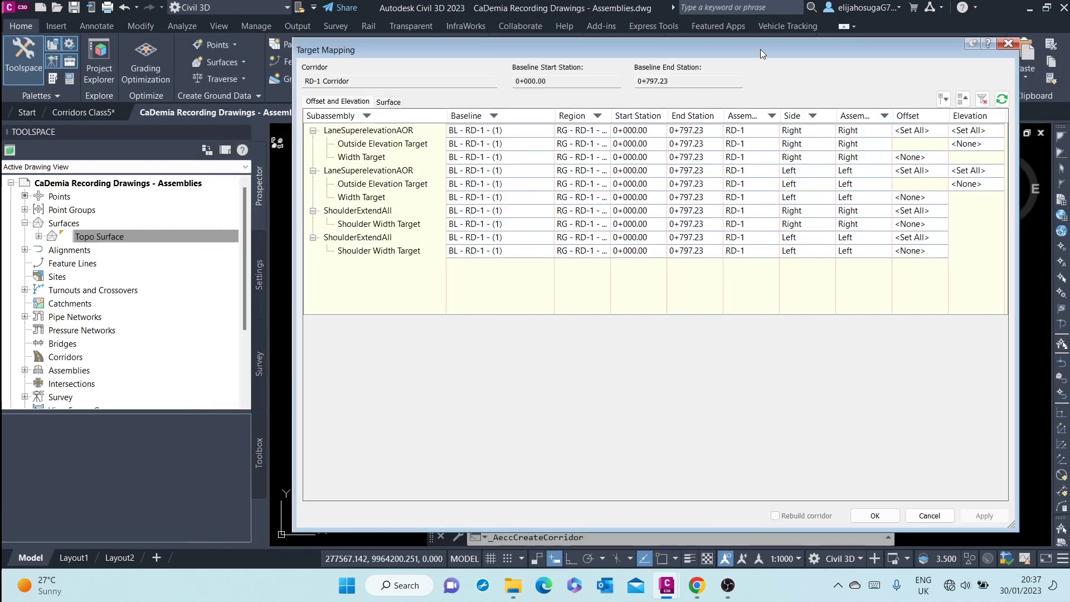
left_click_drag(760, 49, 700, 61)
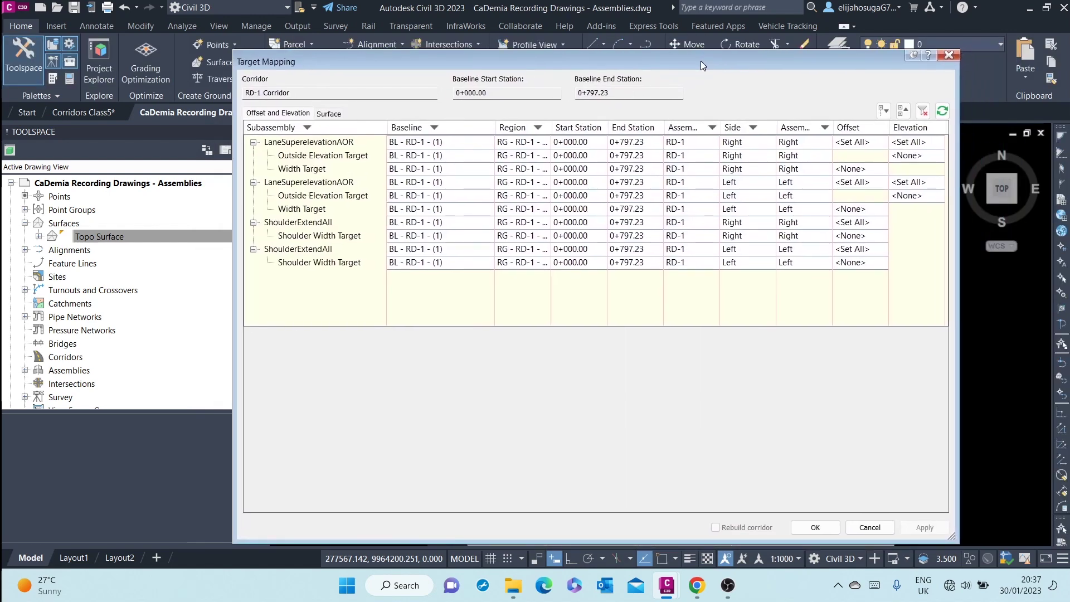
left_click(947, 56)
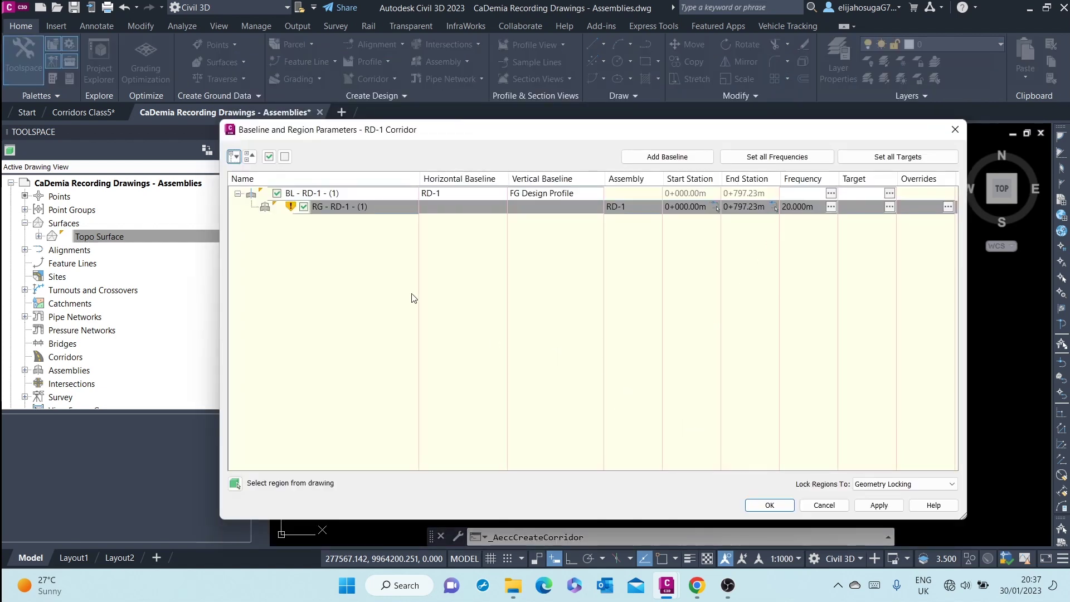
- Accept the baseline and region parameters with a corridor rebuild, and inspect the corridor along its length in plan
left_click(769, 505)
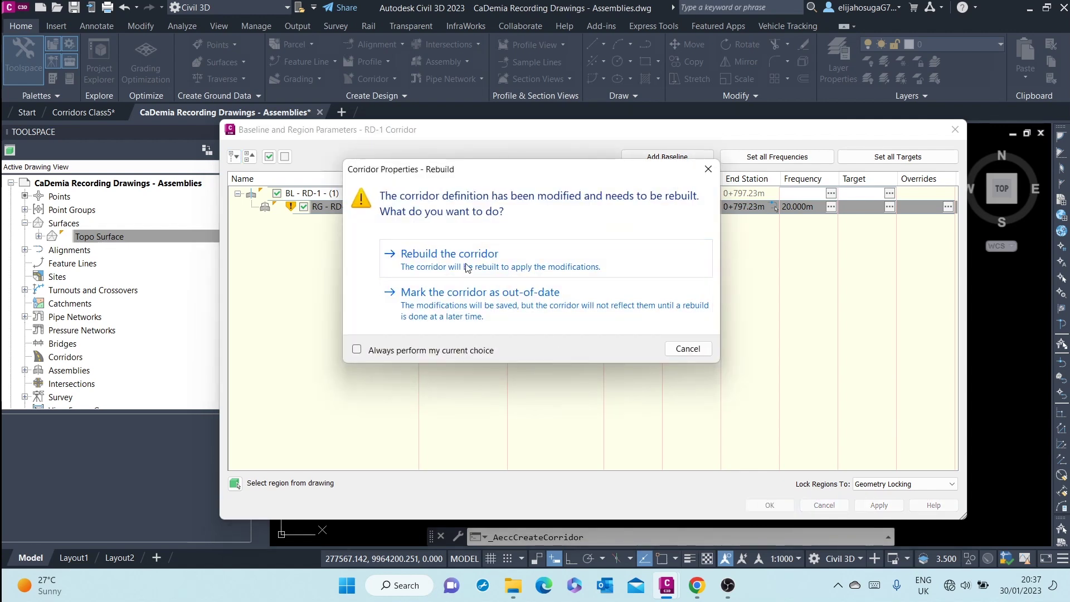
left_click(465, 260)
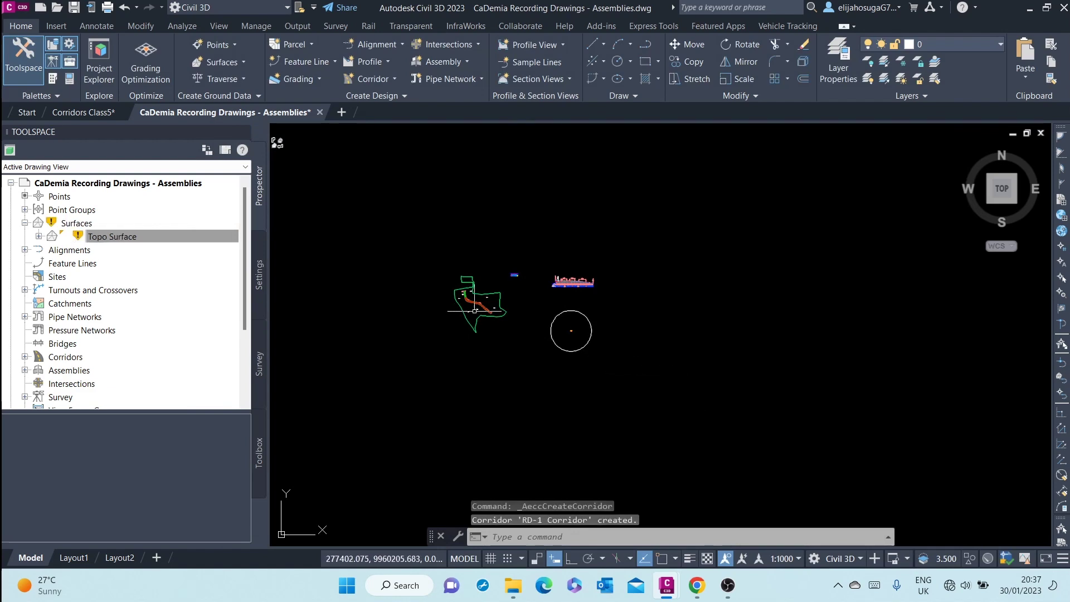
scroll(453, 286, "up", 10)
scroll(453, 287, "up", 5)
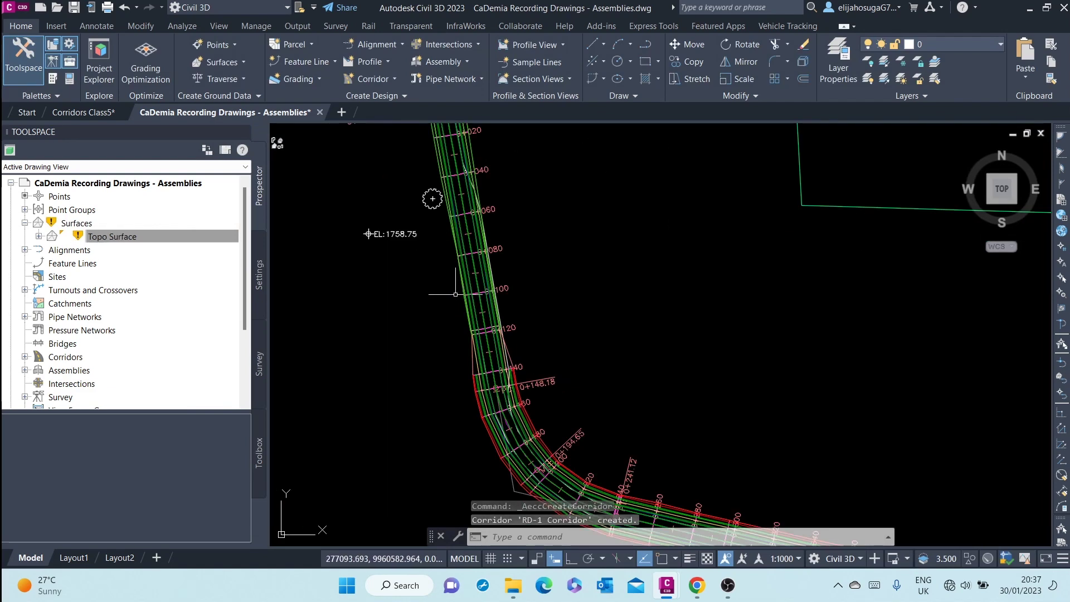
scroll(475, 283, "down", 5)
scroll(475, 283, "up", 6)
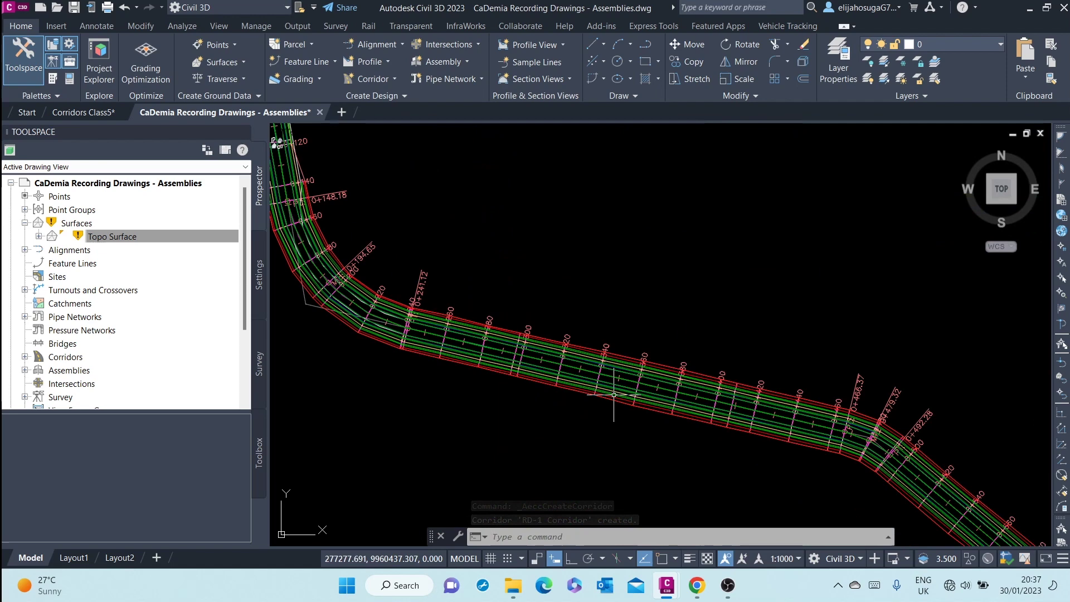
scroll(506, 277, "down", 8)
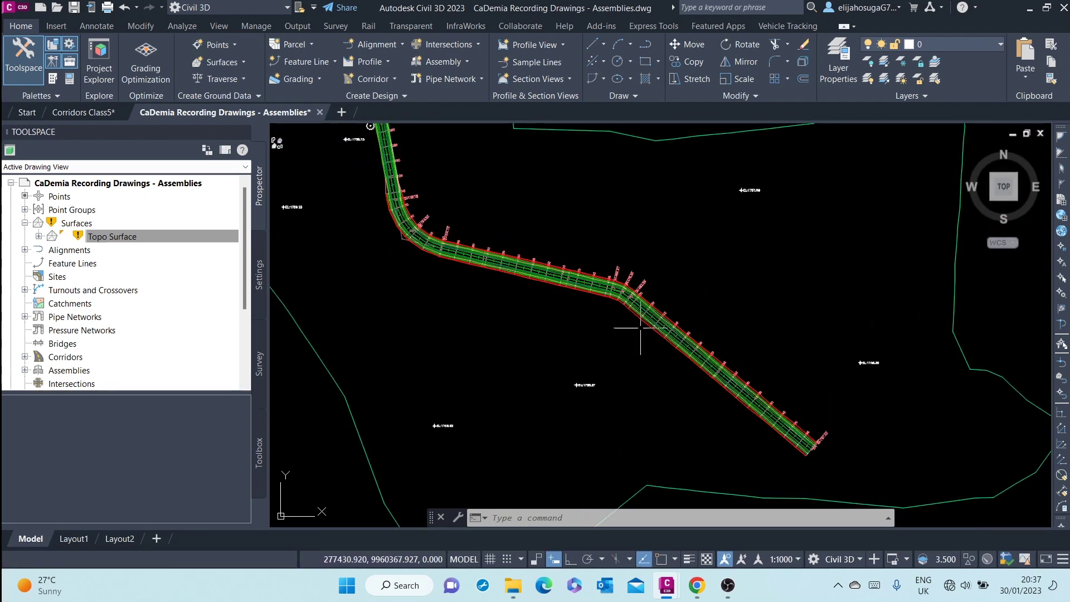
scroll(640, 334, "up", 8)
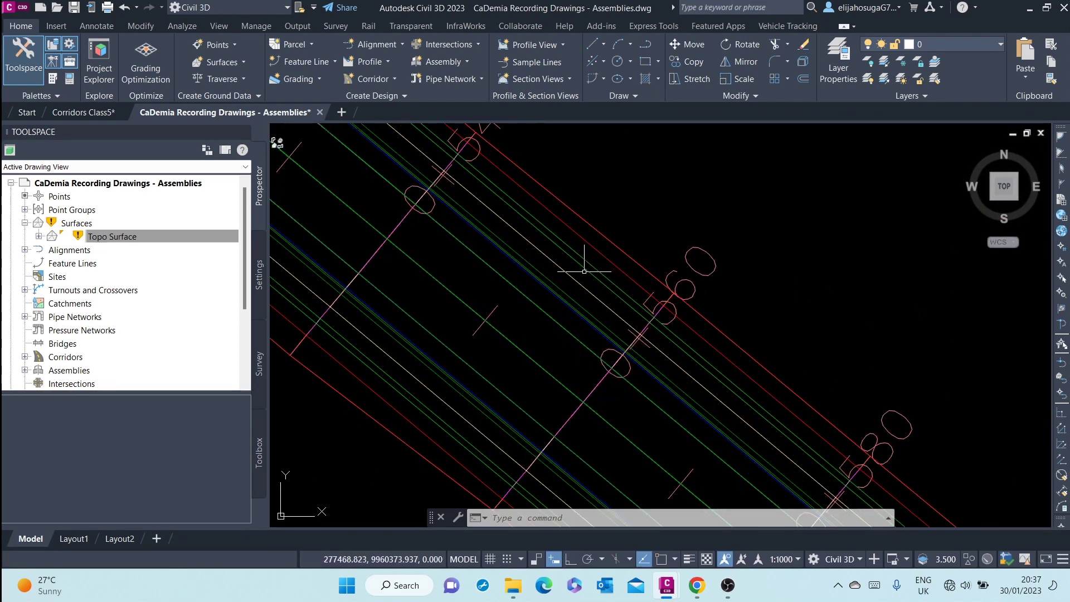
- Select the RD-1 corridor in the drawing and open it in the Object Viewer
left_click(580, 260)
scroll(513, 265, "down", 8)
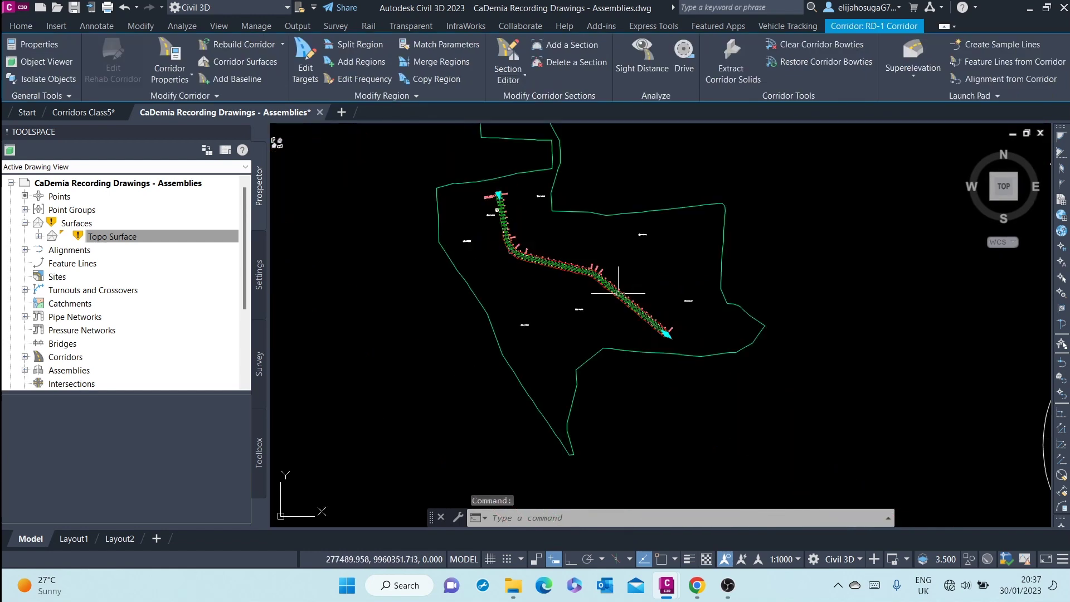
scroll(511, 267, "up", 10)
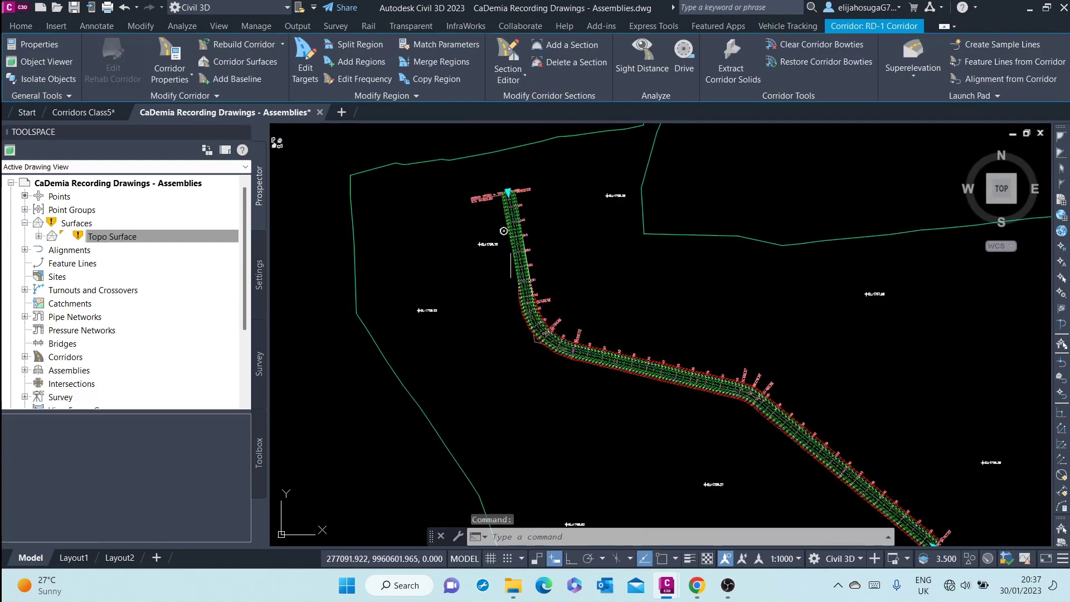
scroll(510, 252, "down", 6)
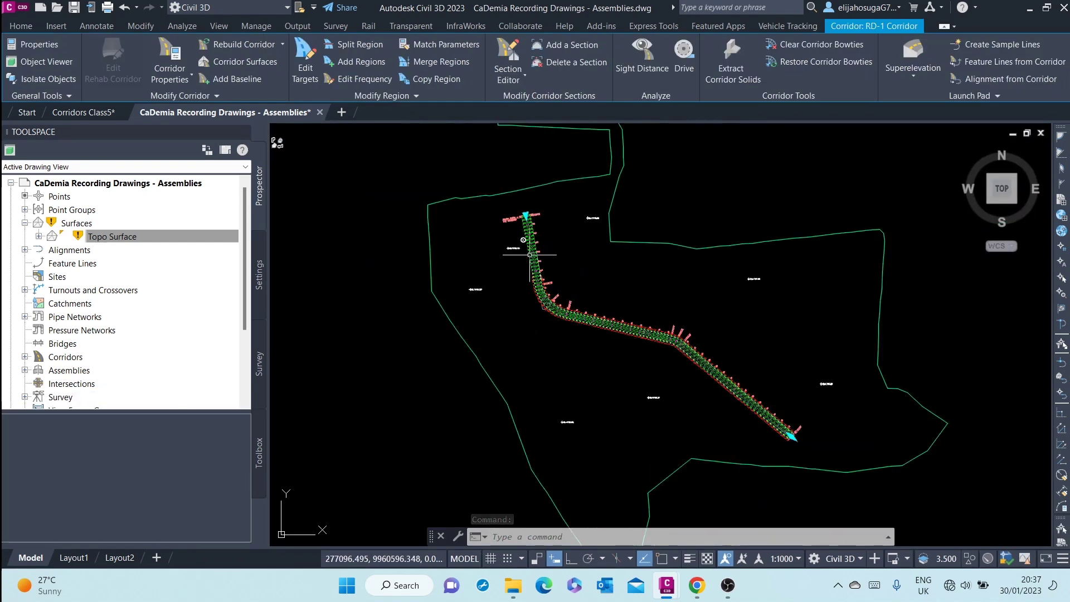
scroll(729, 385, "up", 4)
scroll(729, 385, "up", 3)
right_click(606, 299)
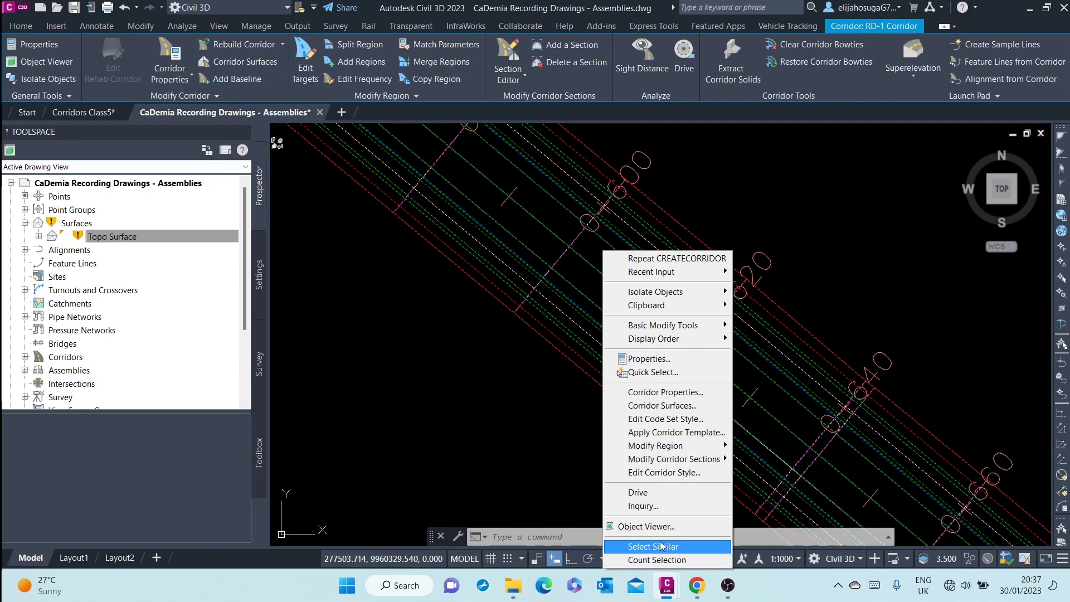
left_click(649, 526)
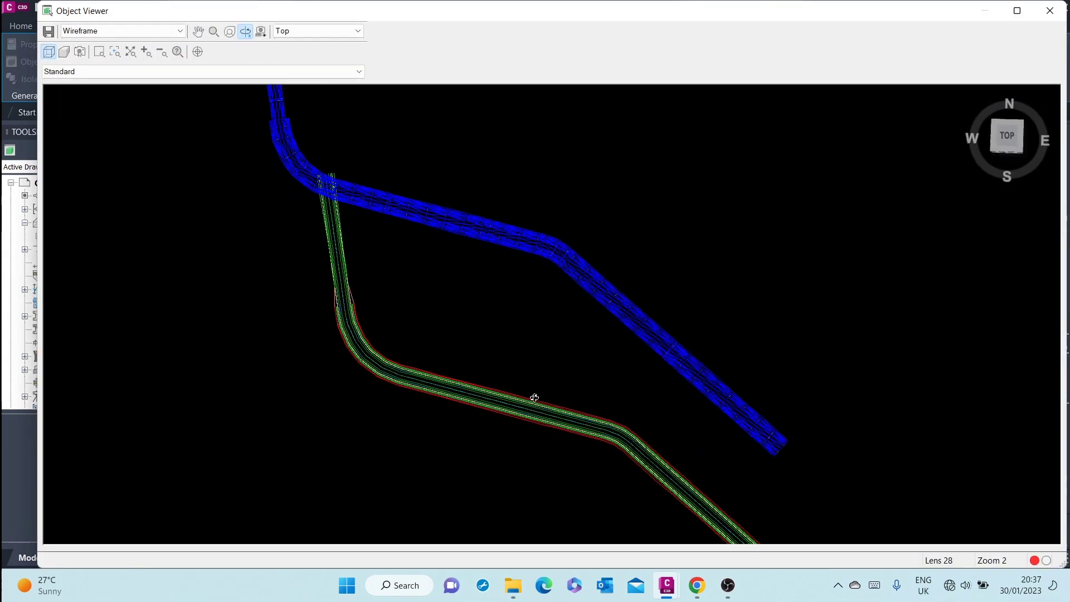
- Examine the corridor model in wireframe in the Object Viewer, both close up and over its full length
left_click_drag(534, 397, 627, 483)
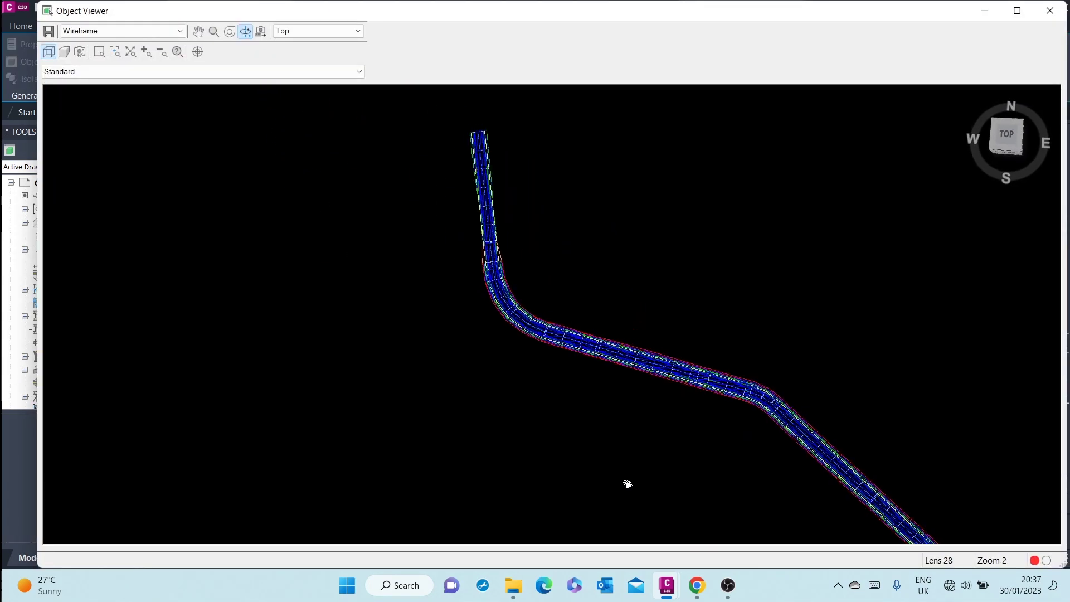
scroll(457, 162, "up", 3)
left_click_drag(328, 224, 637, 600)
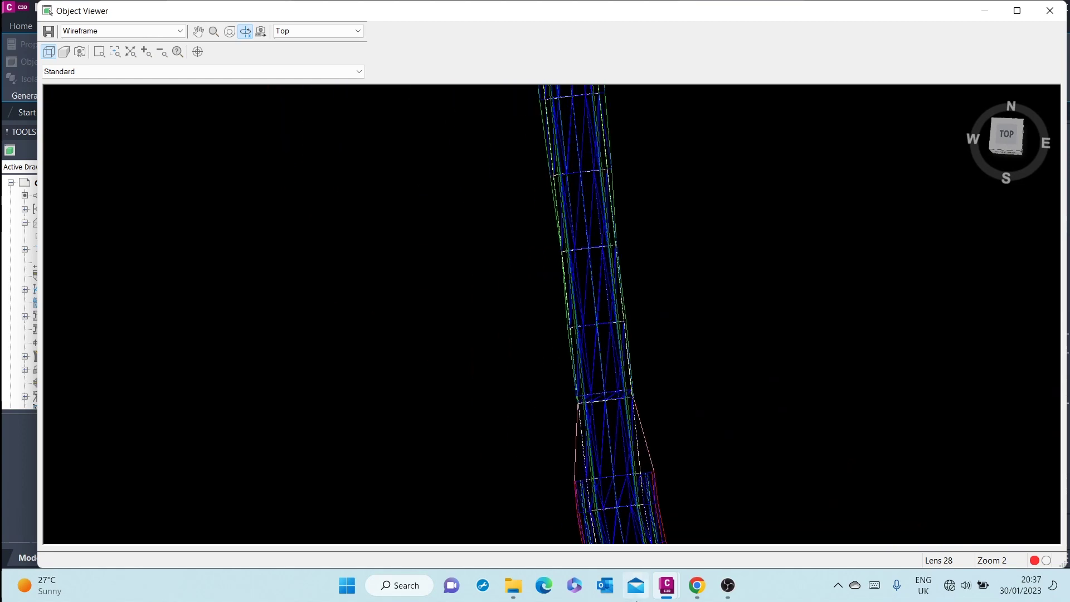
scroll(575, 237, "up", 3)
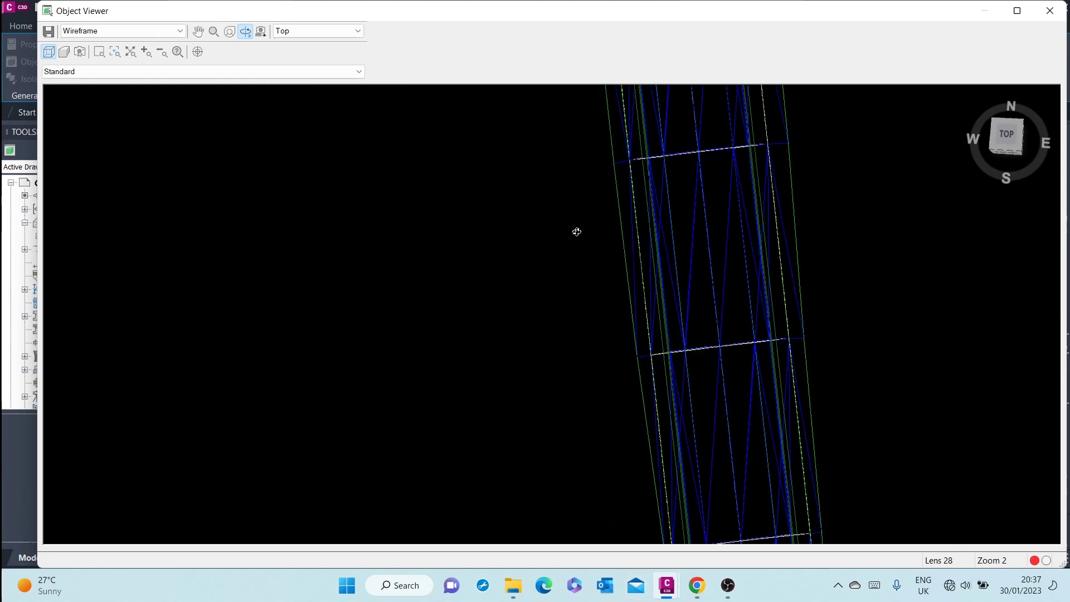
scroll(577, 232, "down", 3)
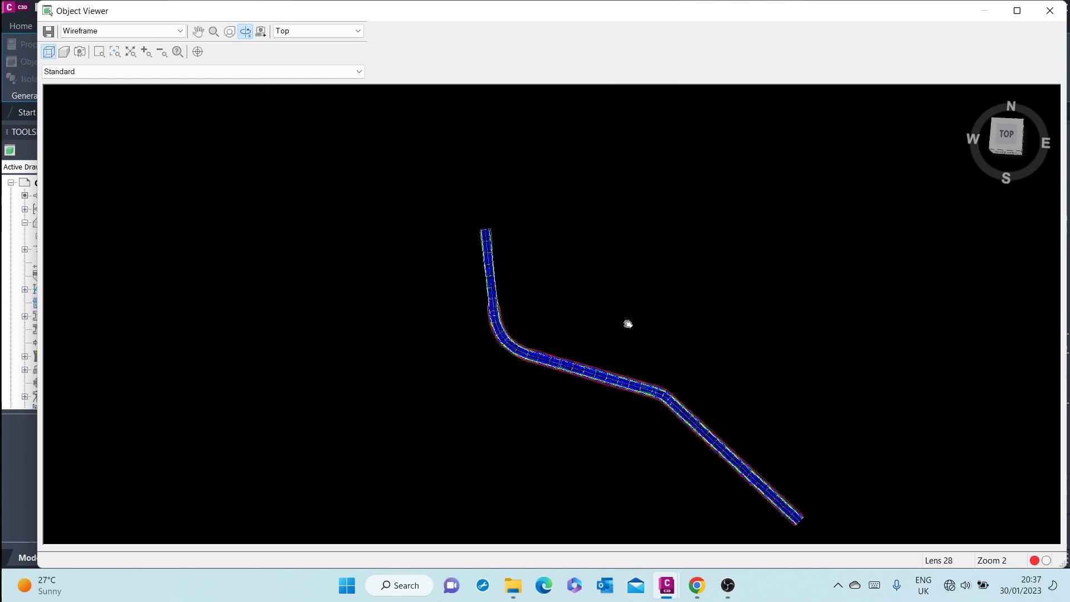